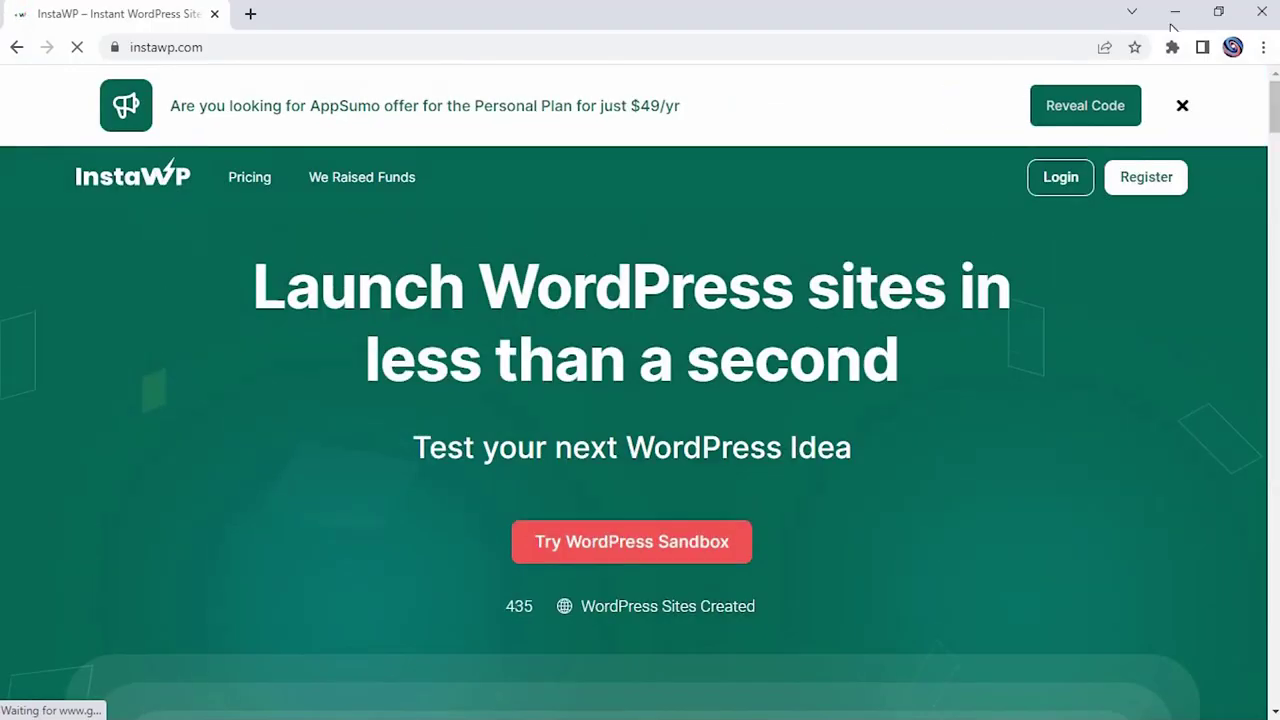
# - Create a new temporary WordPress site from scratch in InstaWP with WP 6.0.1, PHP 7.4 and the default configuration
pyautogui.click(1185, 112)
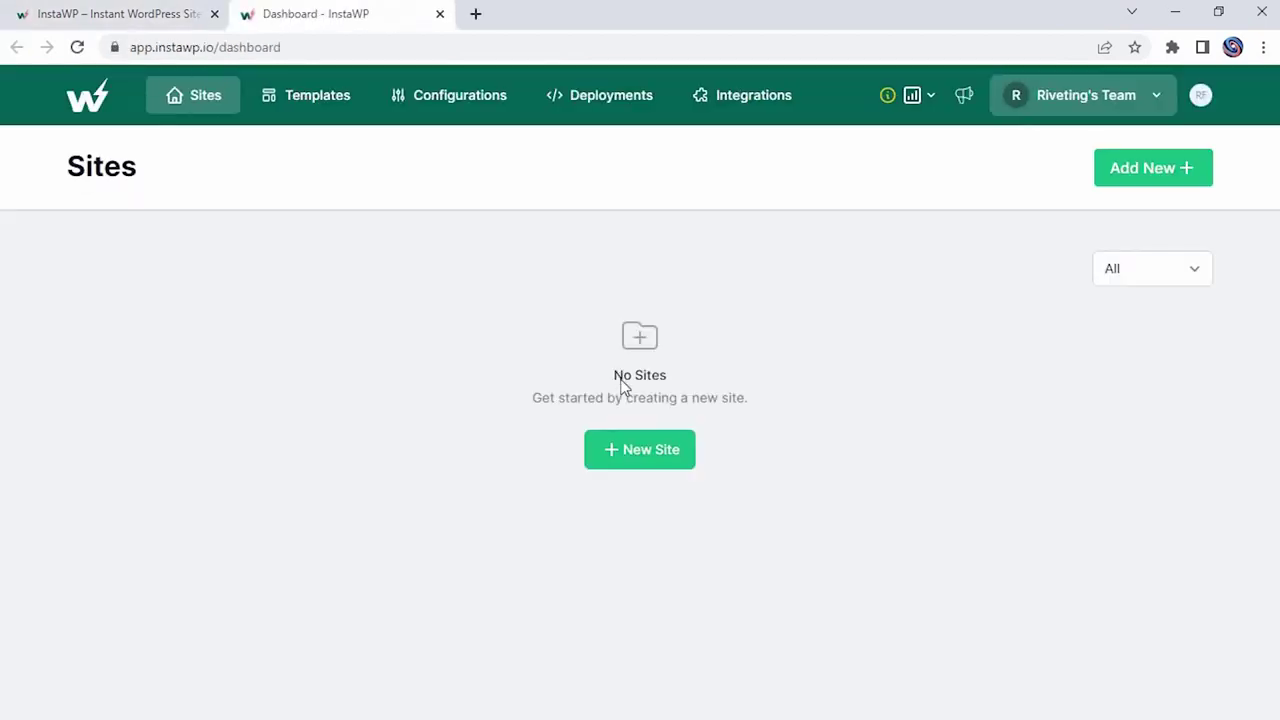
pyautogui.click(646, 458)
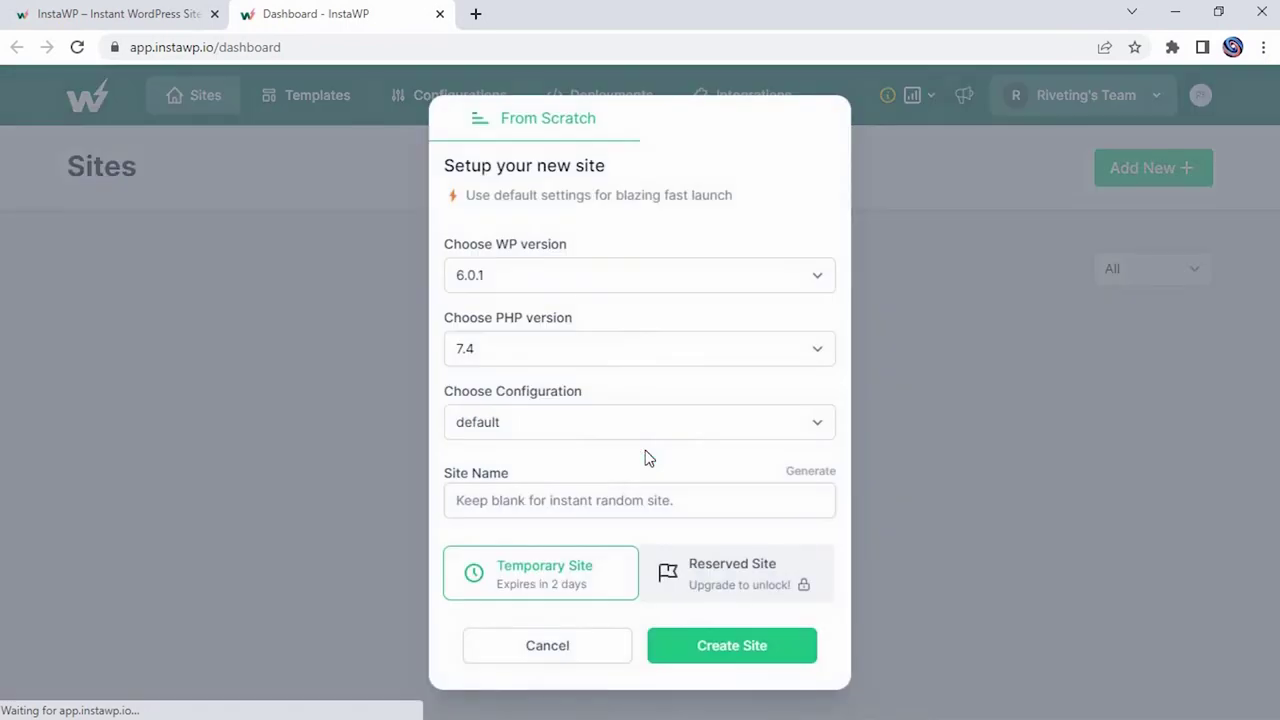
pyautogui.click(705, 646)
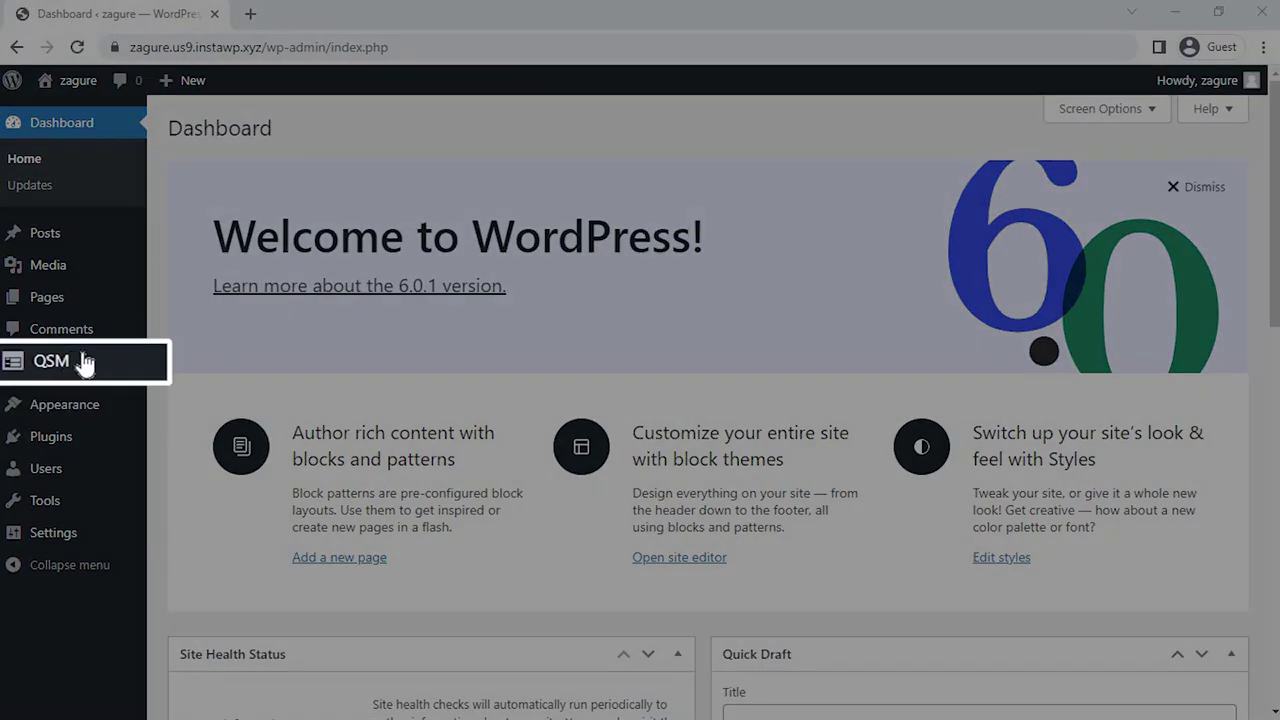
# - Open QSM's Quizzes & Surveys page in the site's WordPress admin and start adding a new quiz
pyautogui.moveTo(72, 365)
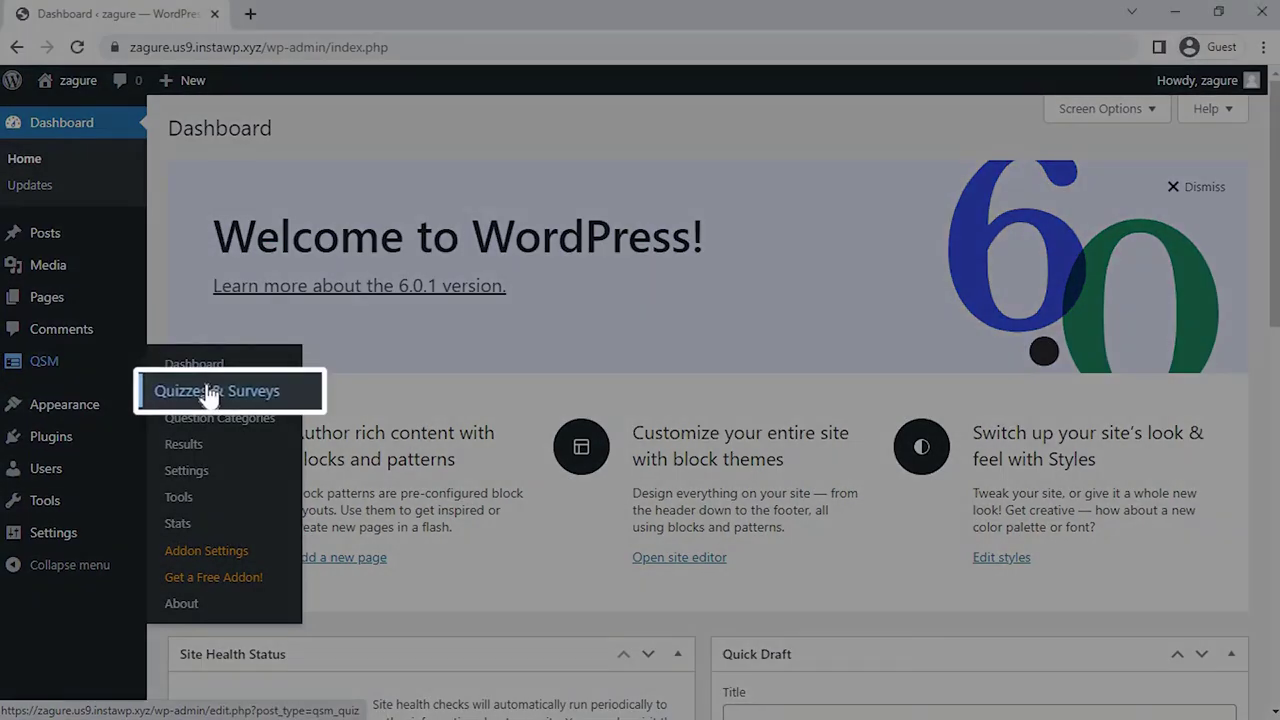
pyautogui.click(209, 393)
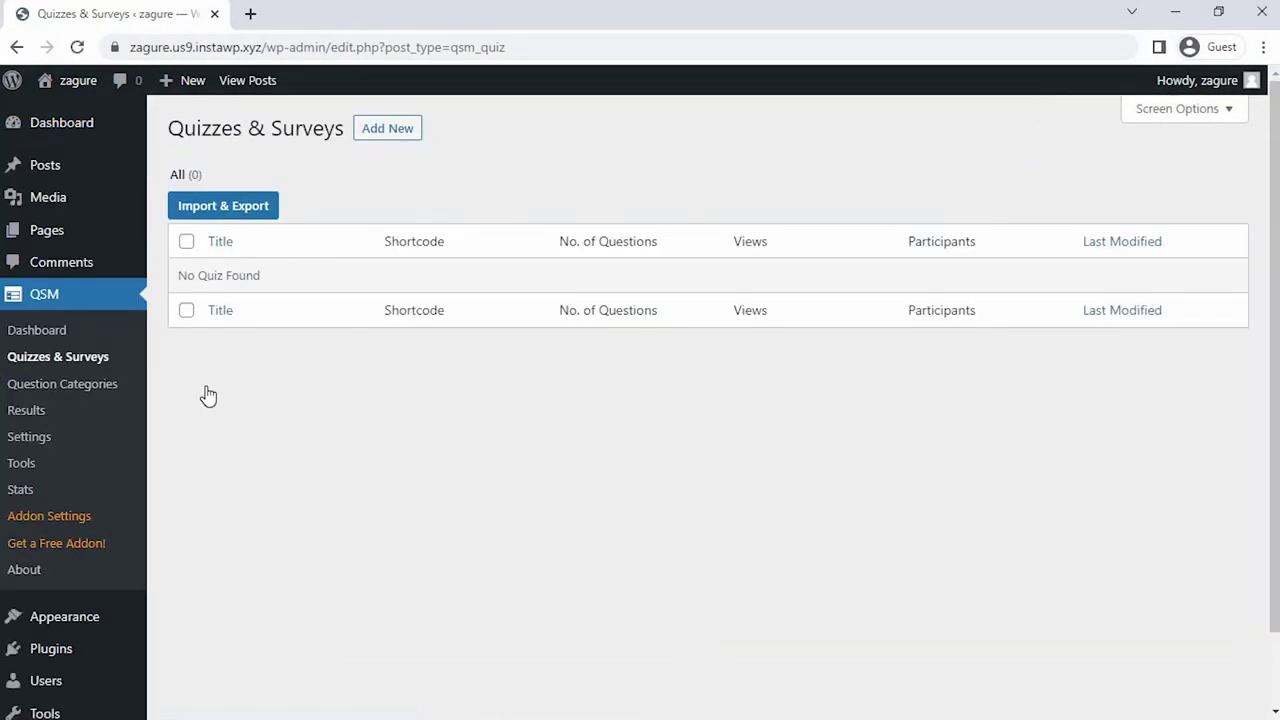
pyautogui.click(370, 139)
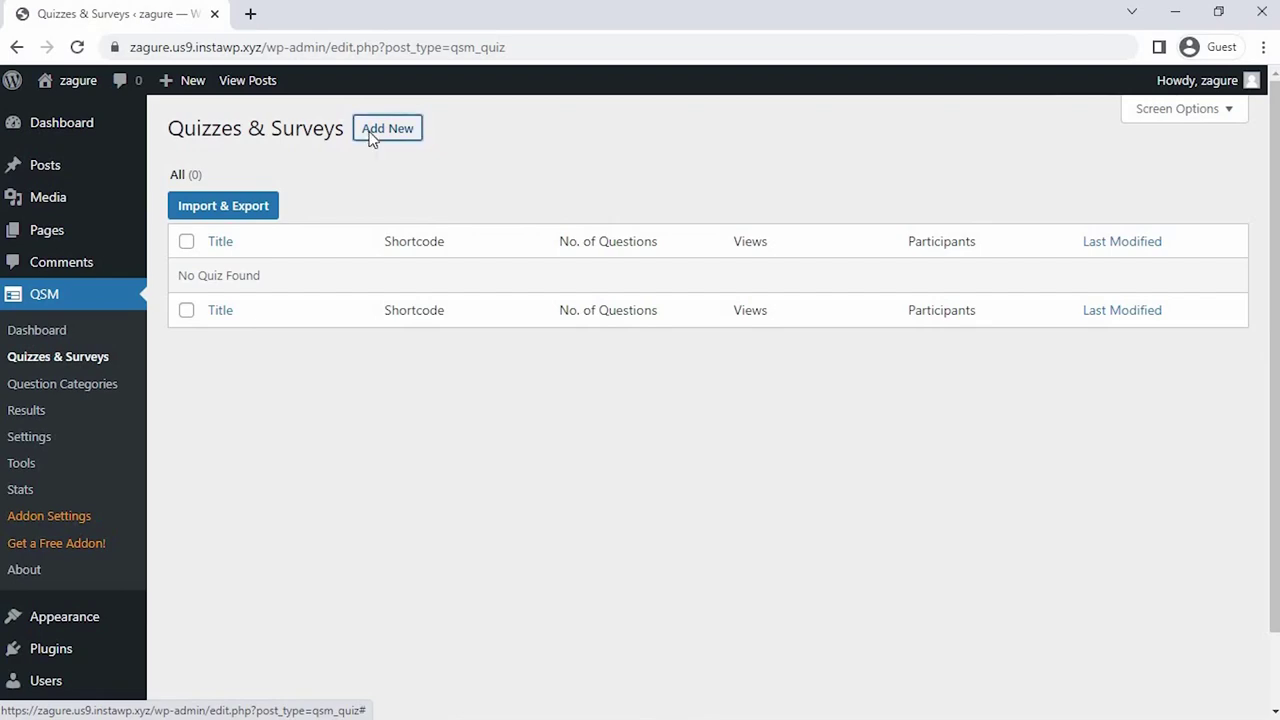
# - Look through the available quiz themes and continue to the quiz settings with the Default Theme
pyautogui.moveTo(310, 362)
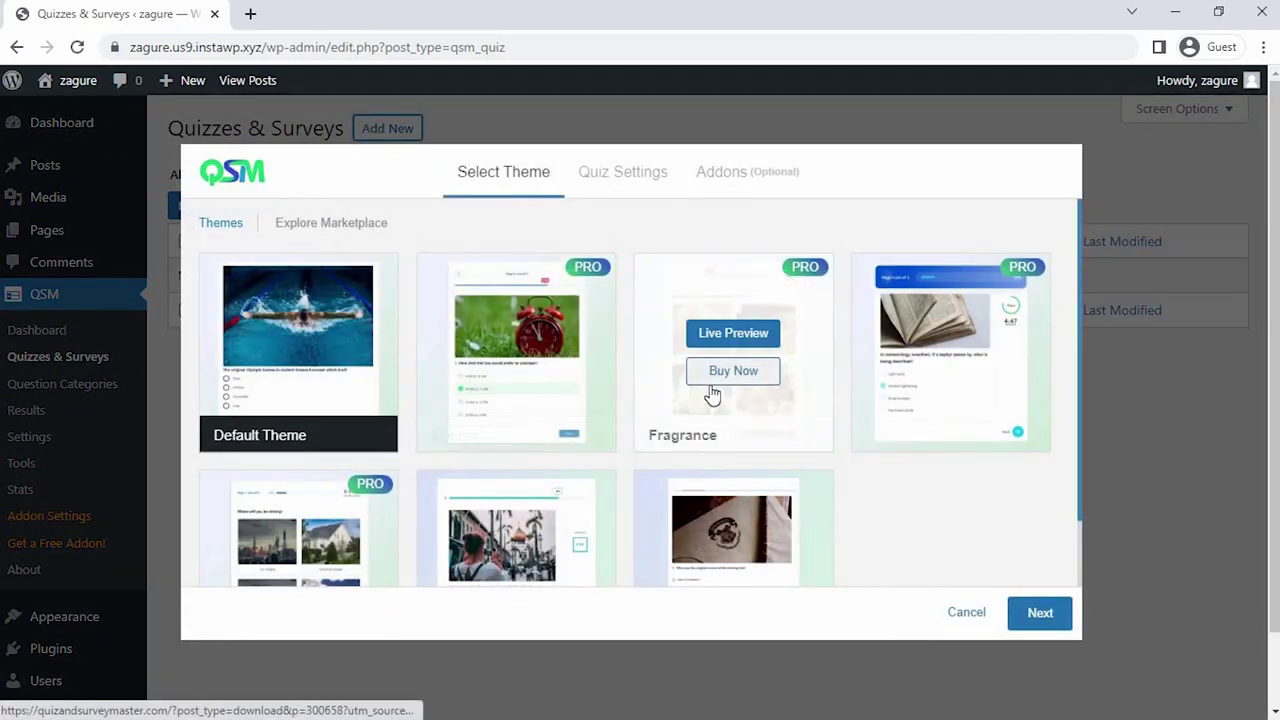
pyautogui.moveTo(966, 373)
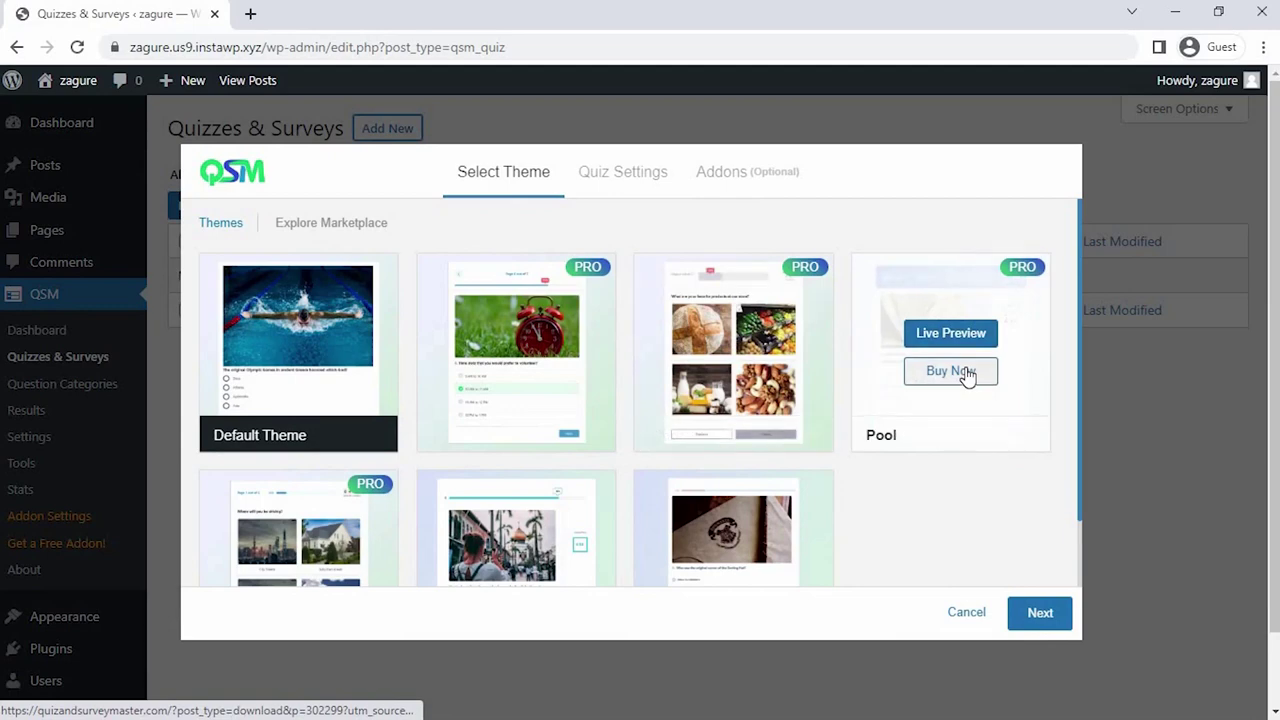
pyautogui.scroll(-2, 966, 373)
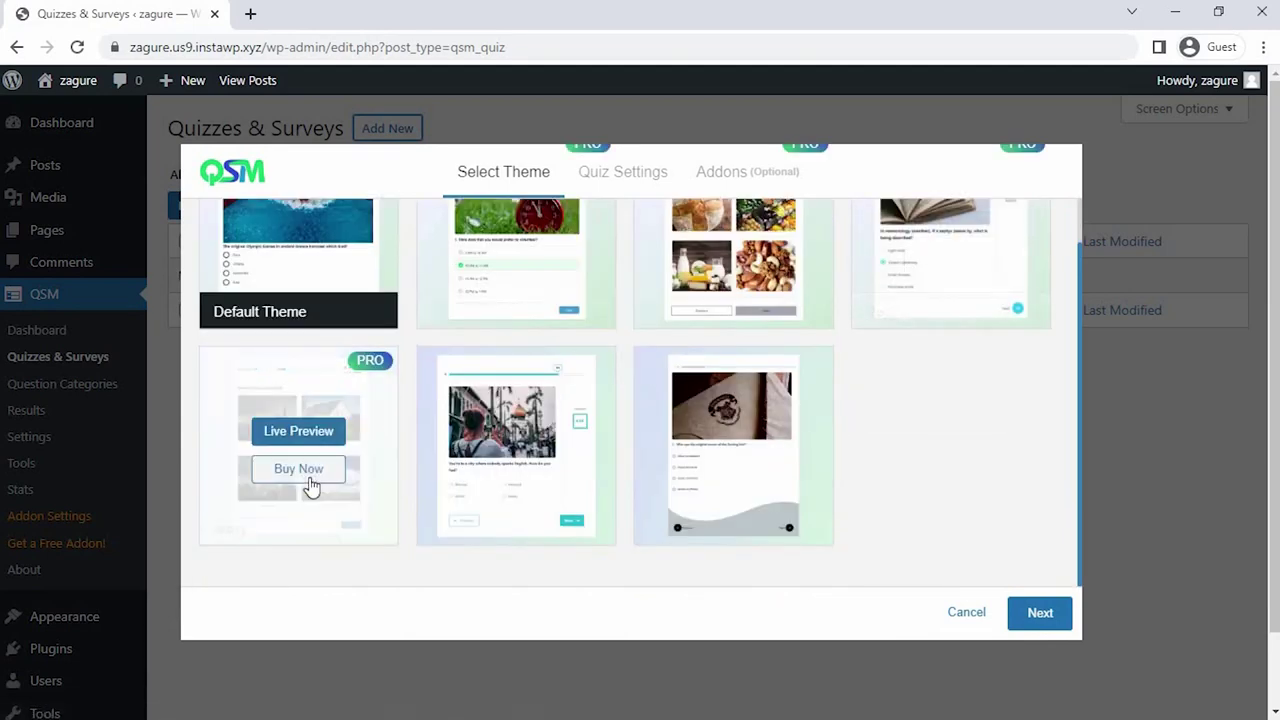
pyautogui.moveTo(728, 478)
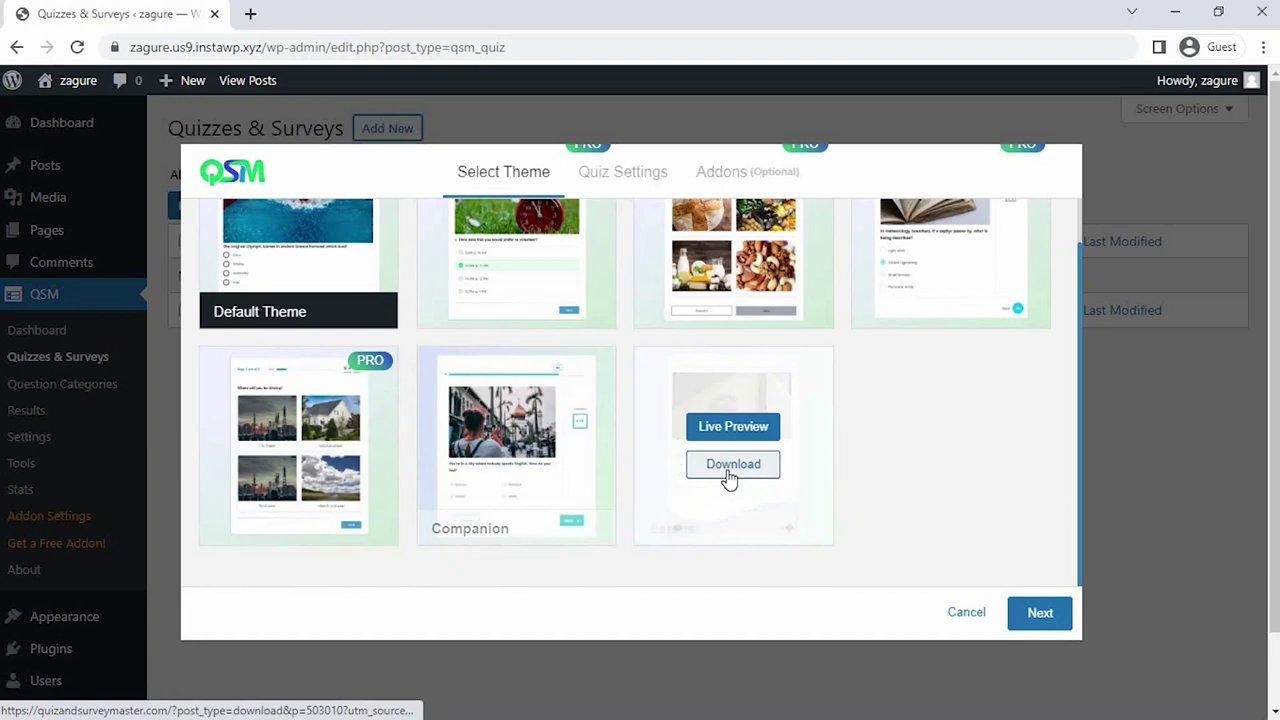
pyautogui.click(1035, 615)
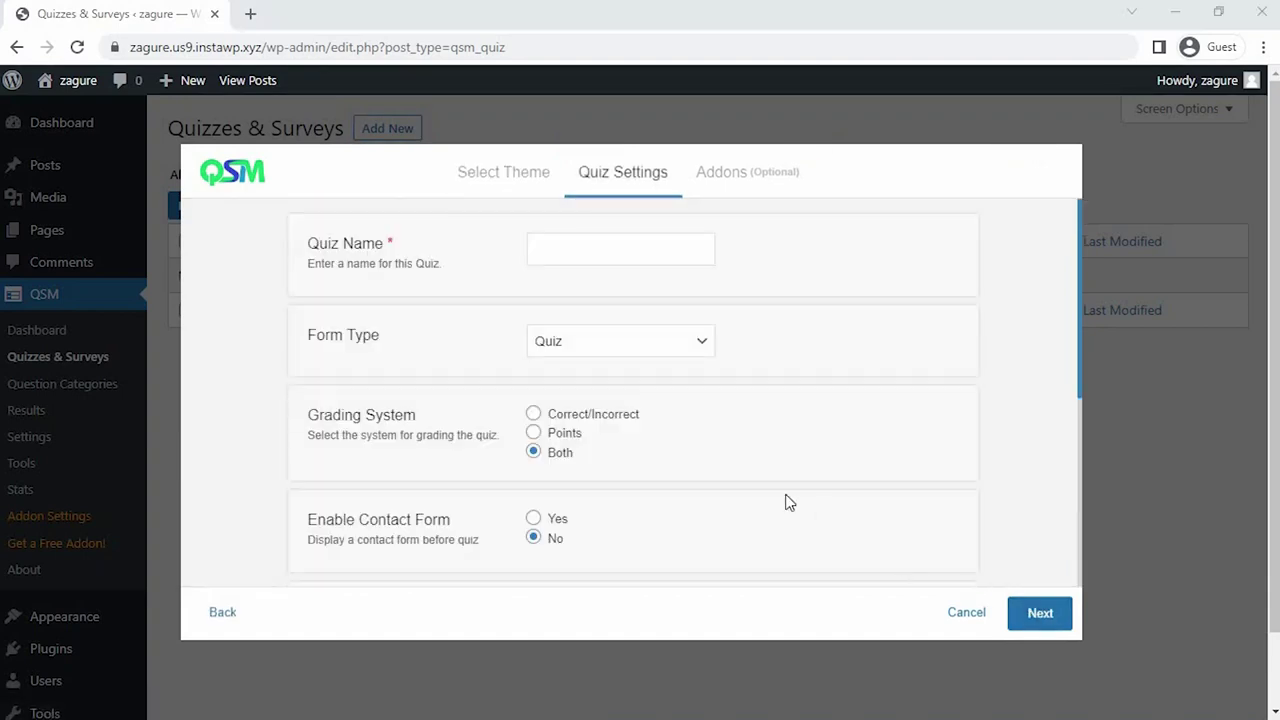
# - Name the quiz "Fun Picture Quiz" and choose Quiz as its form type
pyautogui.click(565, 249)
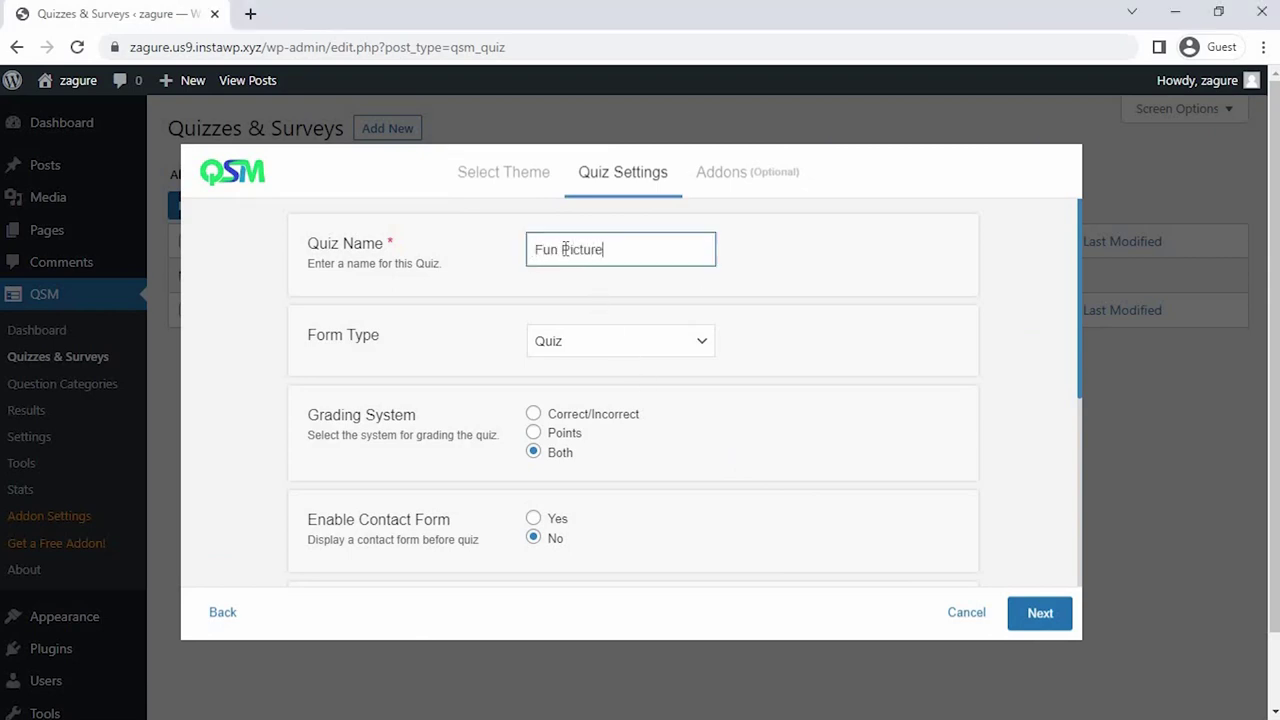
pyautogui.scroll(-1, 580, 290)
pyautogui.click(594, 322)
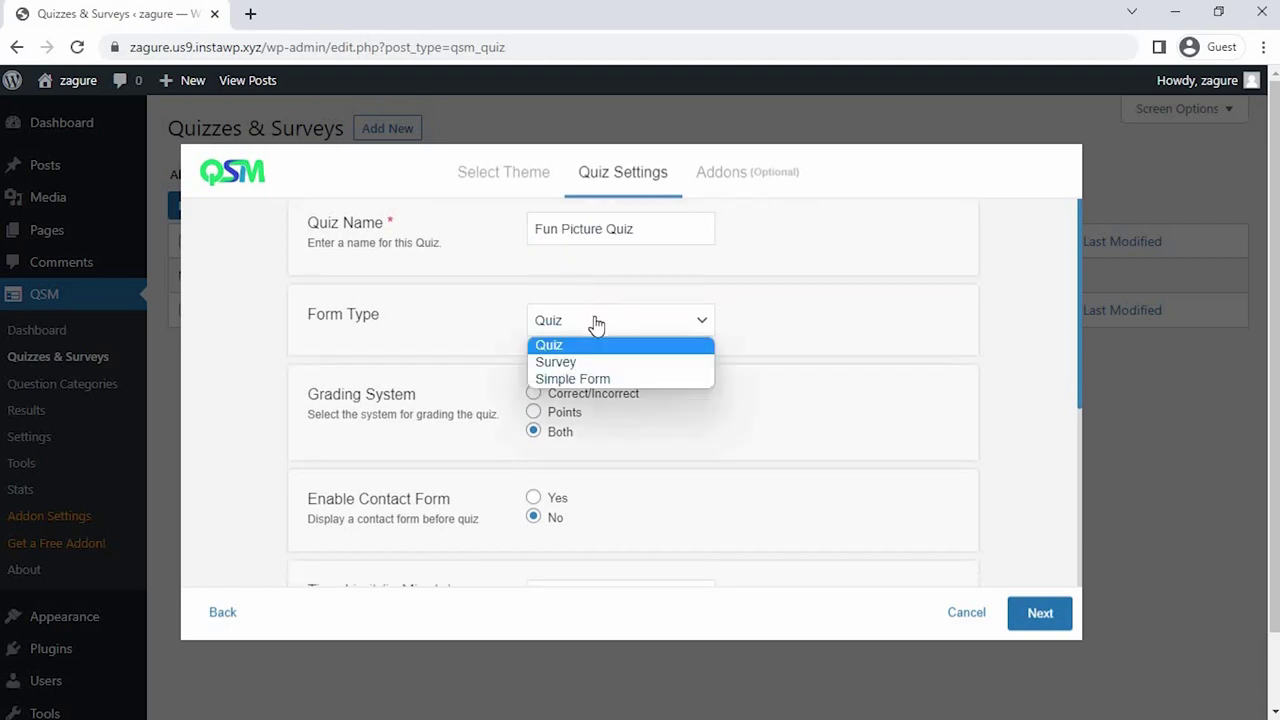
pyautogui.click(605, 351)
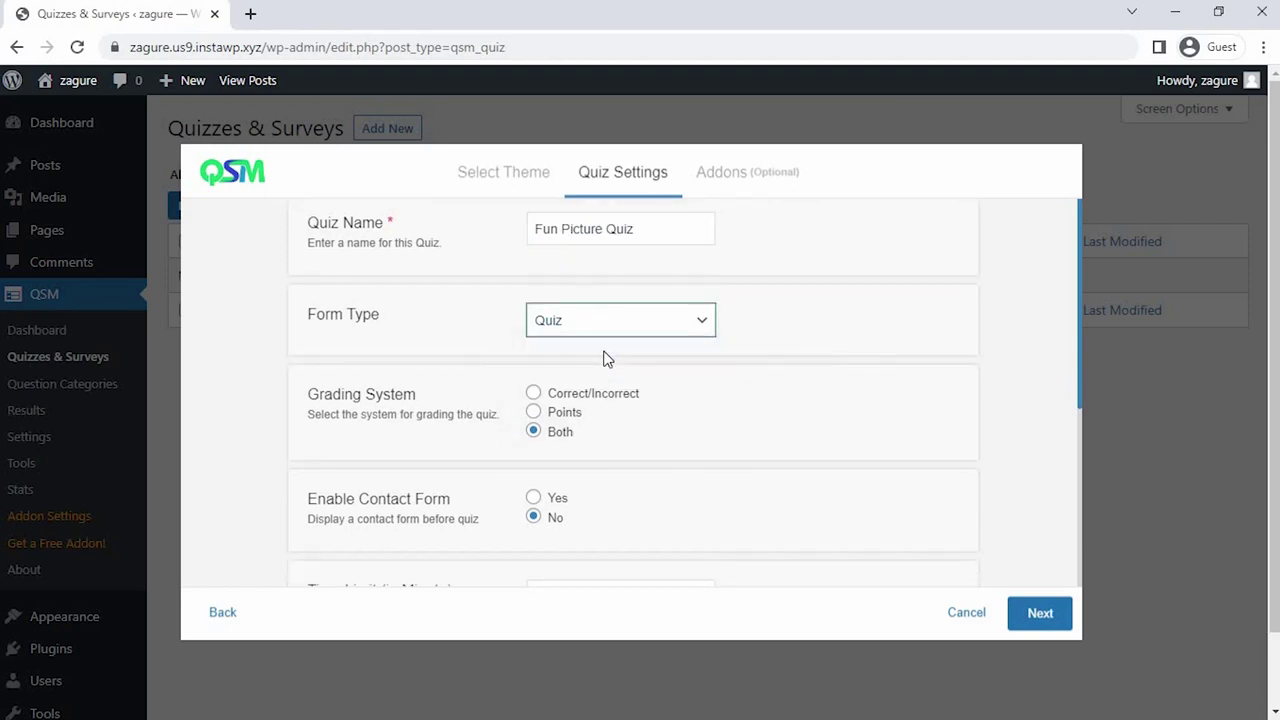
# - Set the quiz's time limit to 3 minutes and leave Require User Login at No
pyautogui.scroll(-1, 605, 358)
pyautogui.click(700, 497)
pyautogui.press('BackSpace')
pyautogui.write('3')
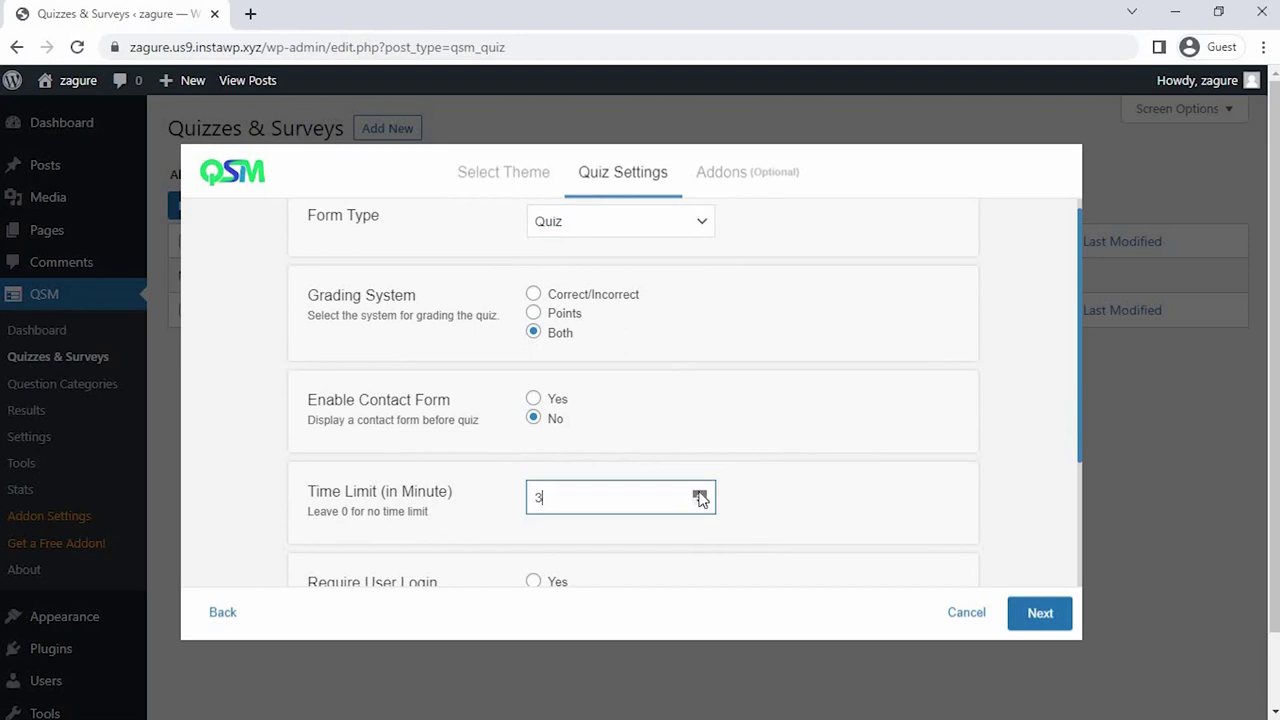
pyautogui.scroll(-1, 700, 497)
pyautogui.click(533, 464)
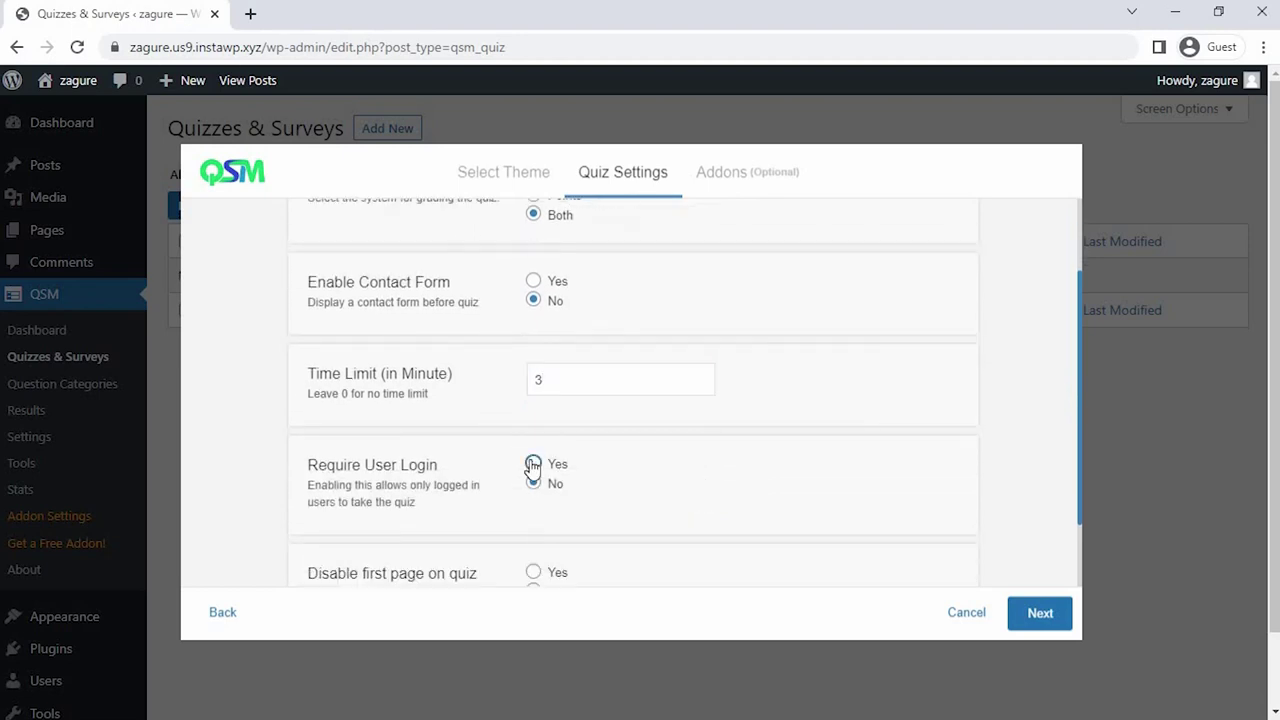
pyautogui.click(533, 486)
pyautogui.scroll(-2, 535, 490)
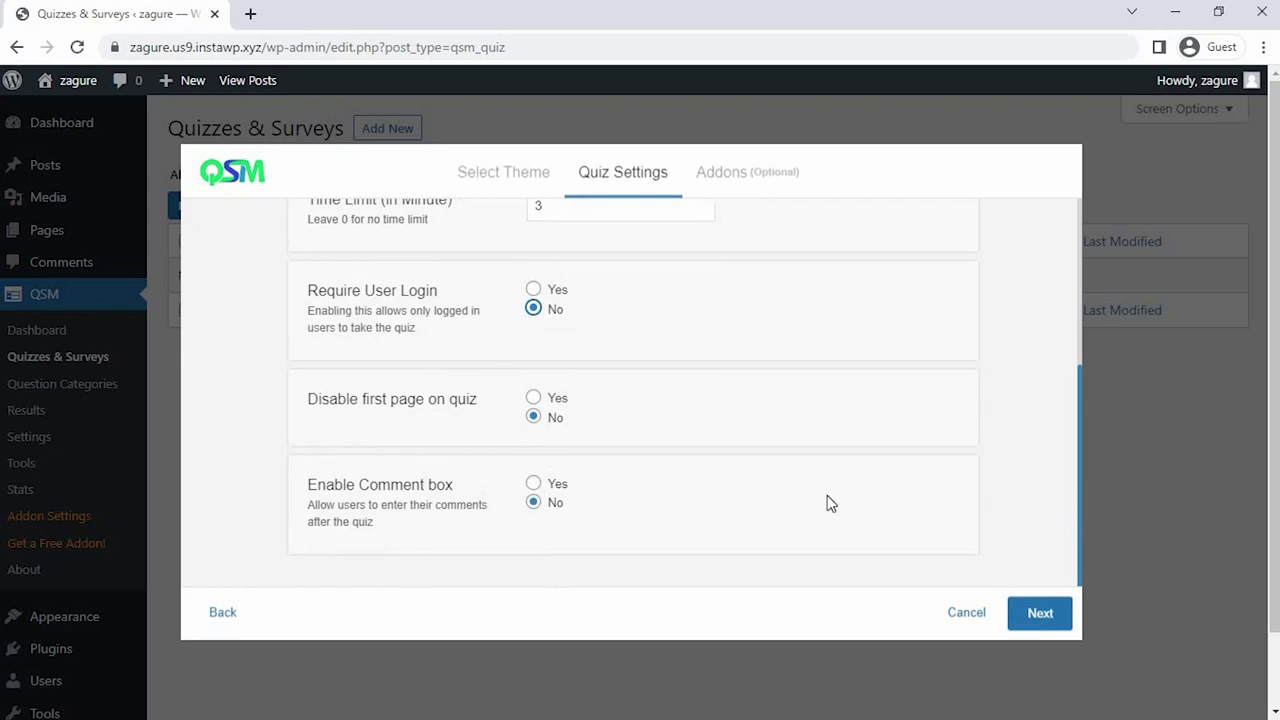
# - Accept the quiz settings, look over the optional addons and create the quiz without adding any
pyautogui.click(1037, 615)
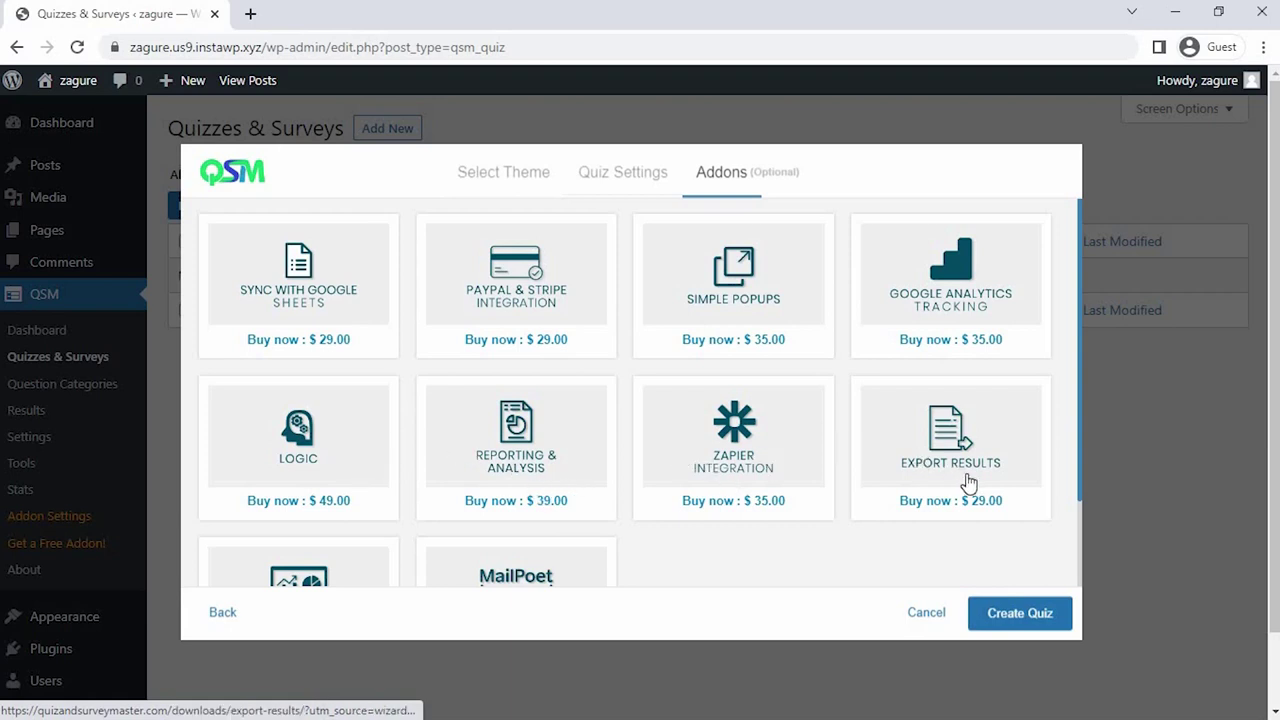
pyautogui.scroll(-2, 960, 480)
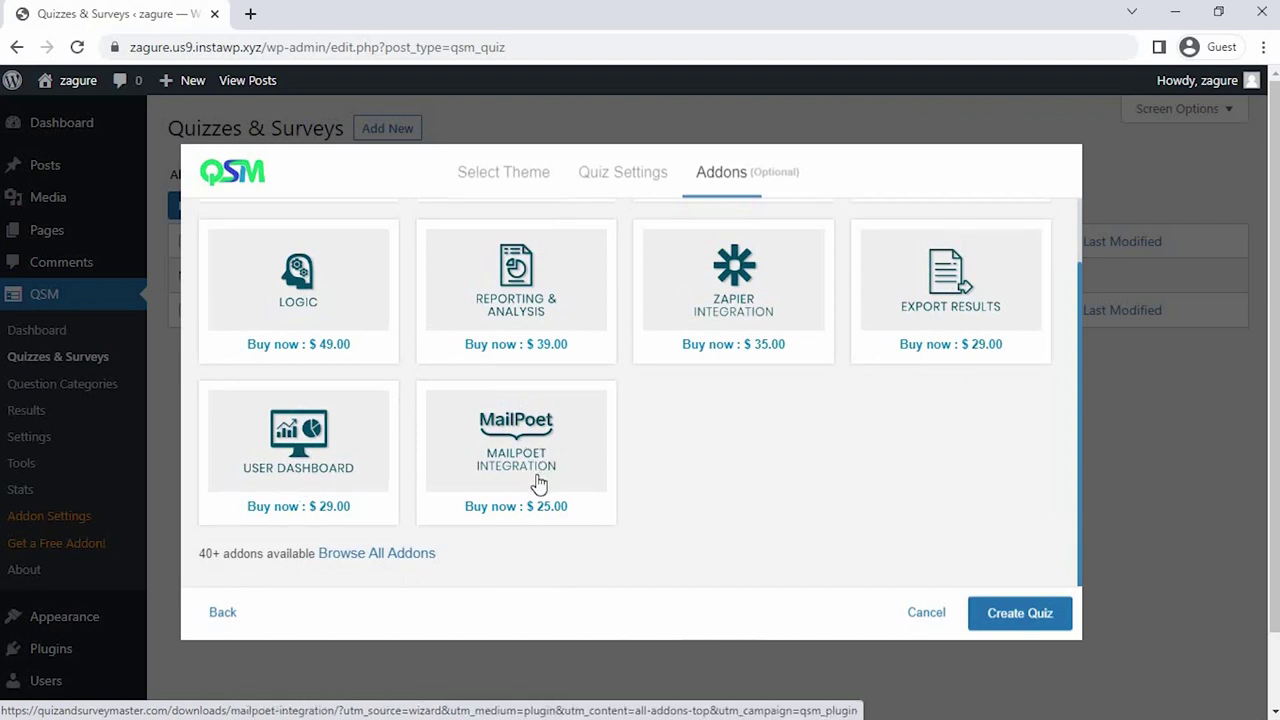
pyautogui.click(1019, 613)
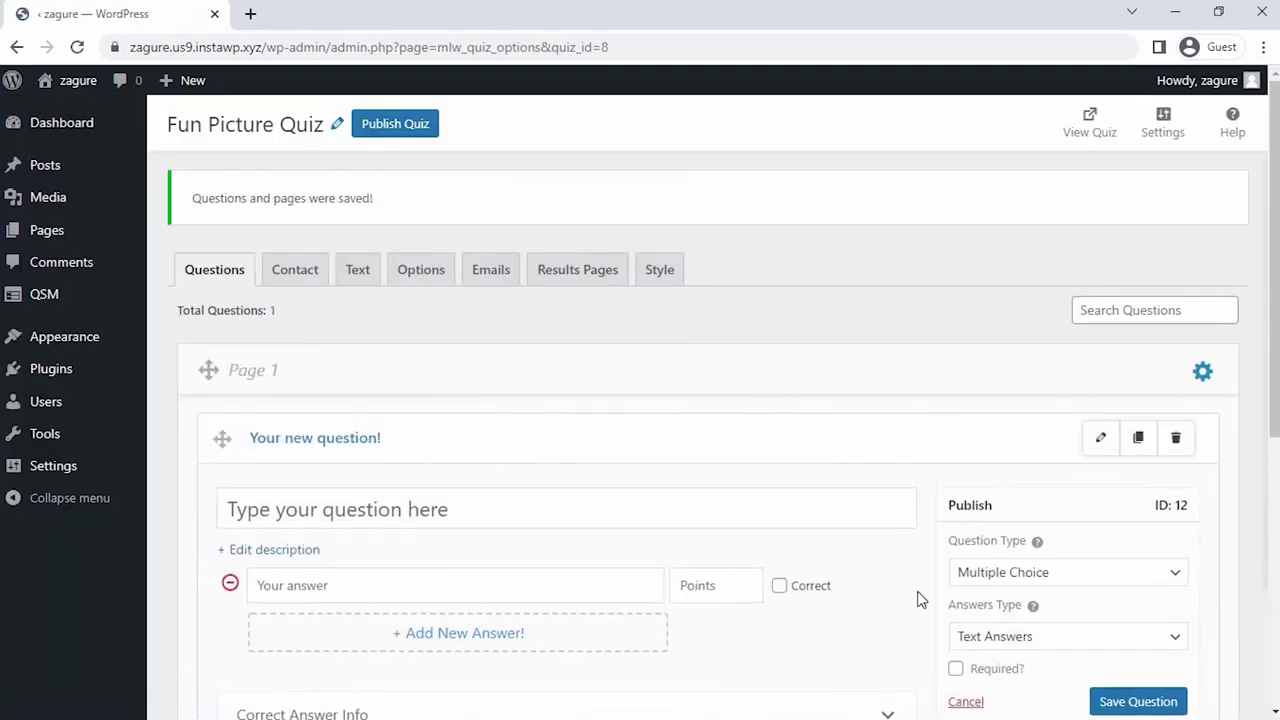
# - Enter "Which was your first food!!" as the title of the new question on Page 1
pyautogui.scroll(-1, 845, 573)
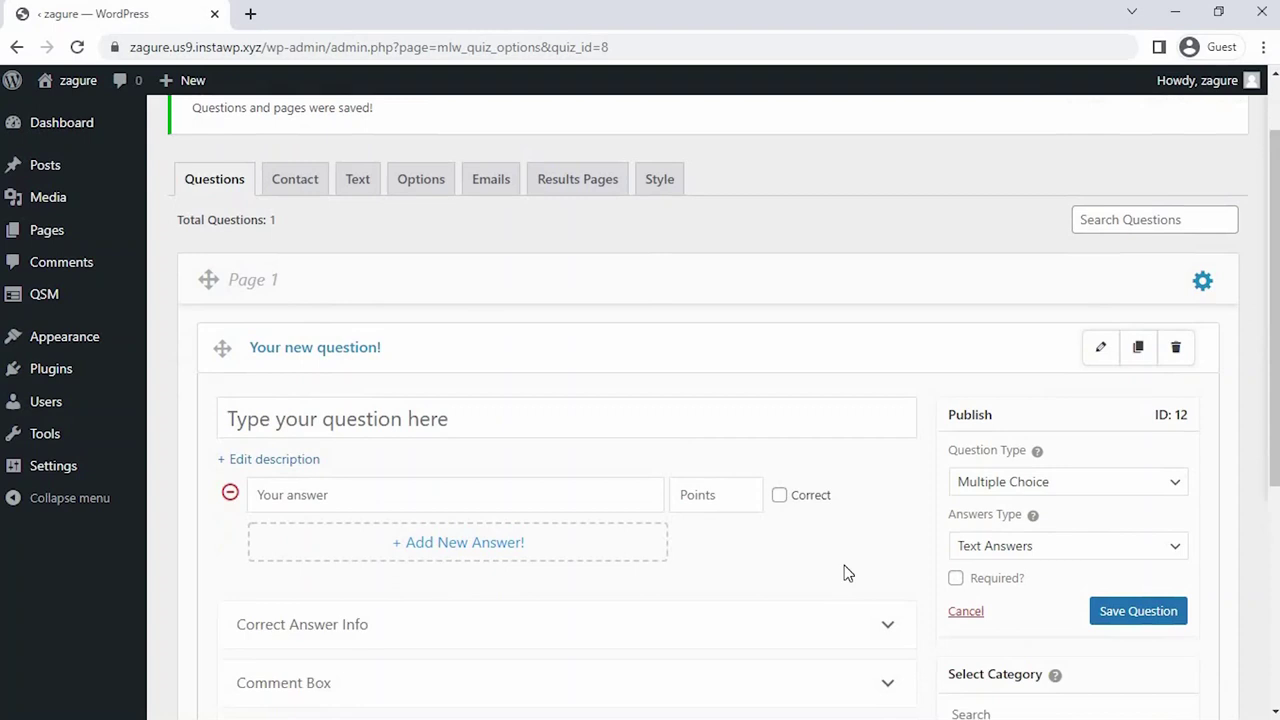
pyautogui.write('Which was yo')
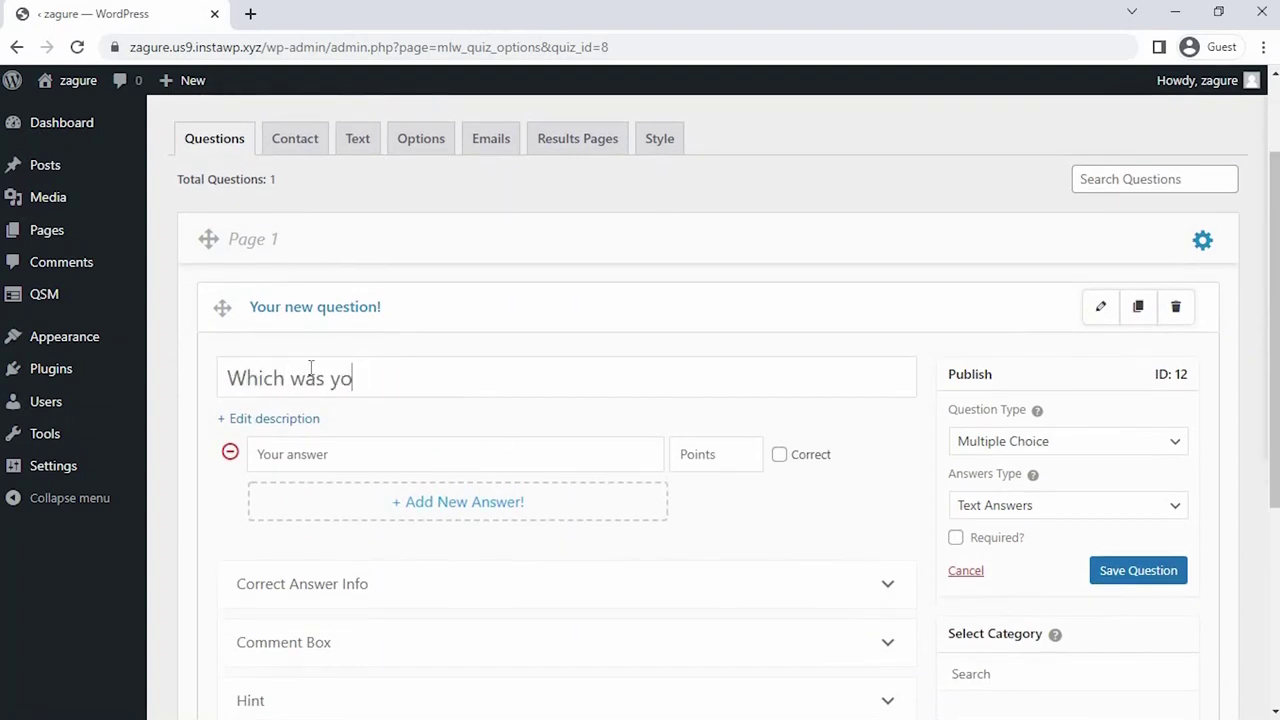
pyautogui.write('ur first food!!')
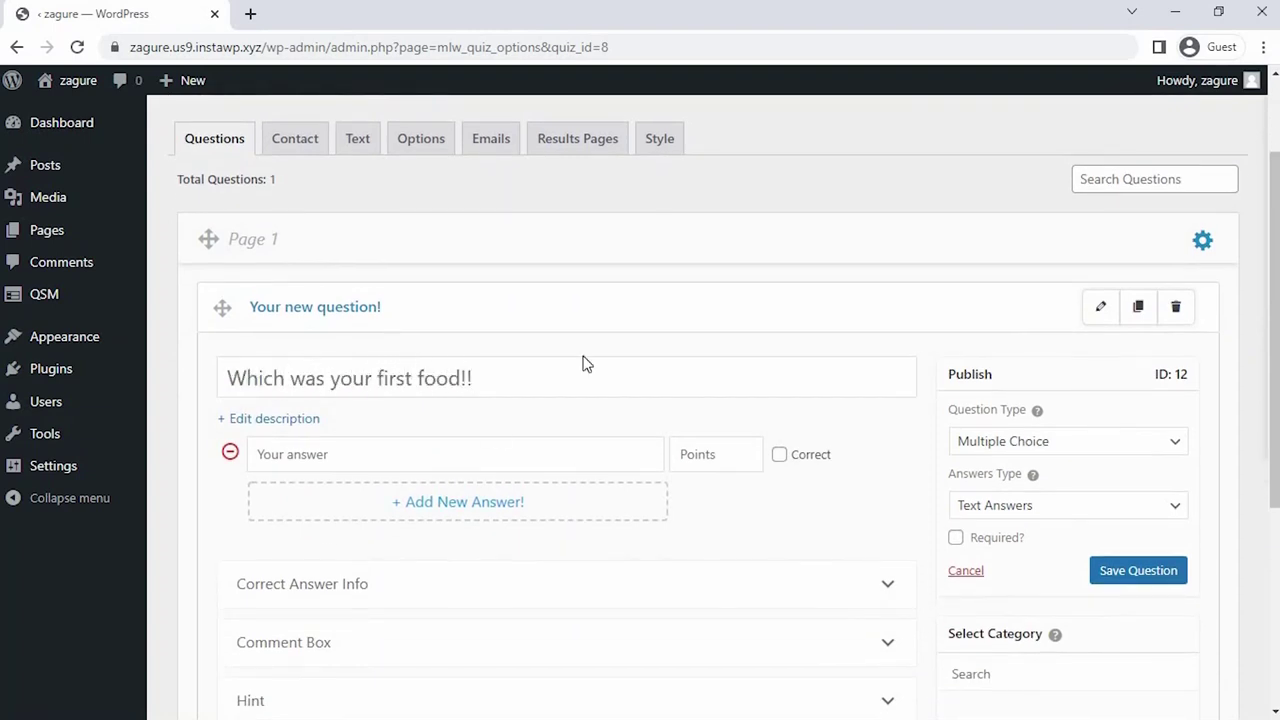
# - Keep the question type as Multiple Choice and change its answers type to Image Answers, accepting the answer reset
pyautogui.click(995, 447)
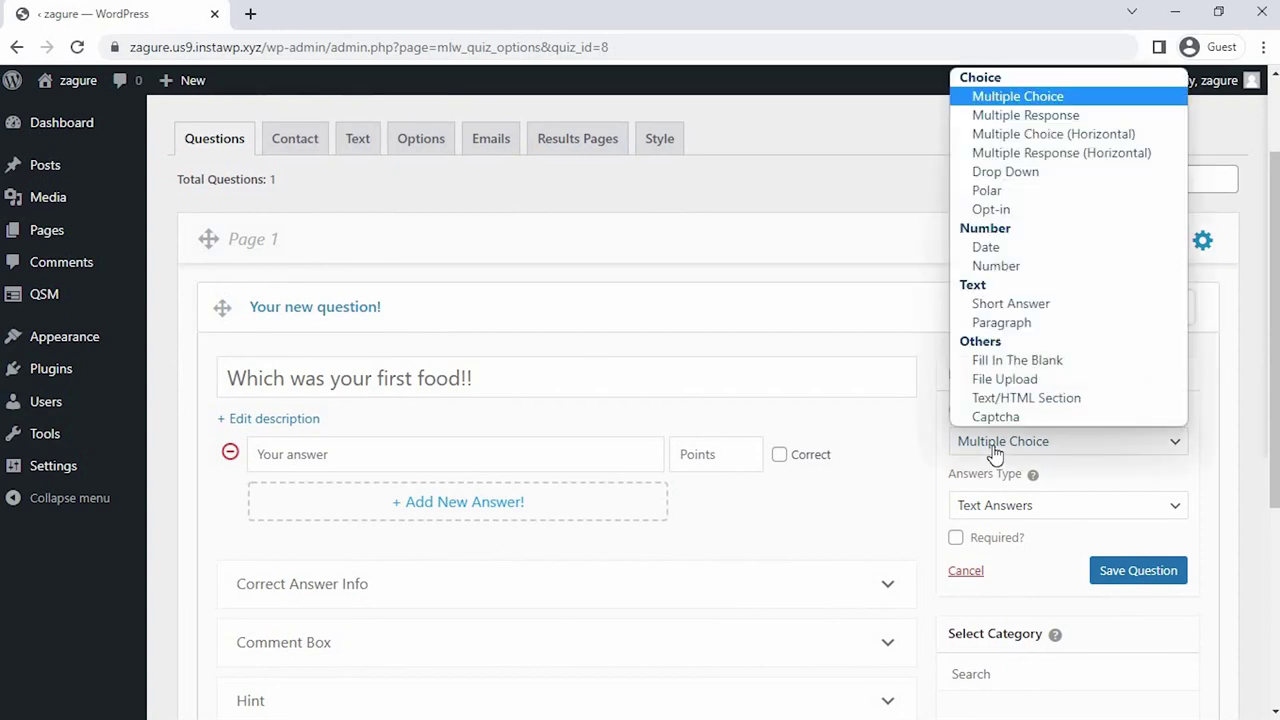
pyautogui.click(1100, 97)
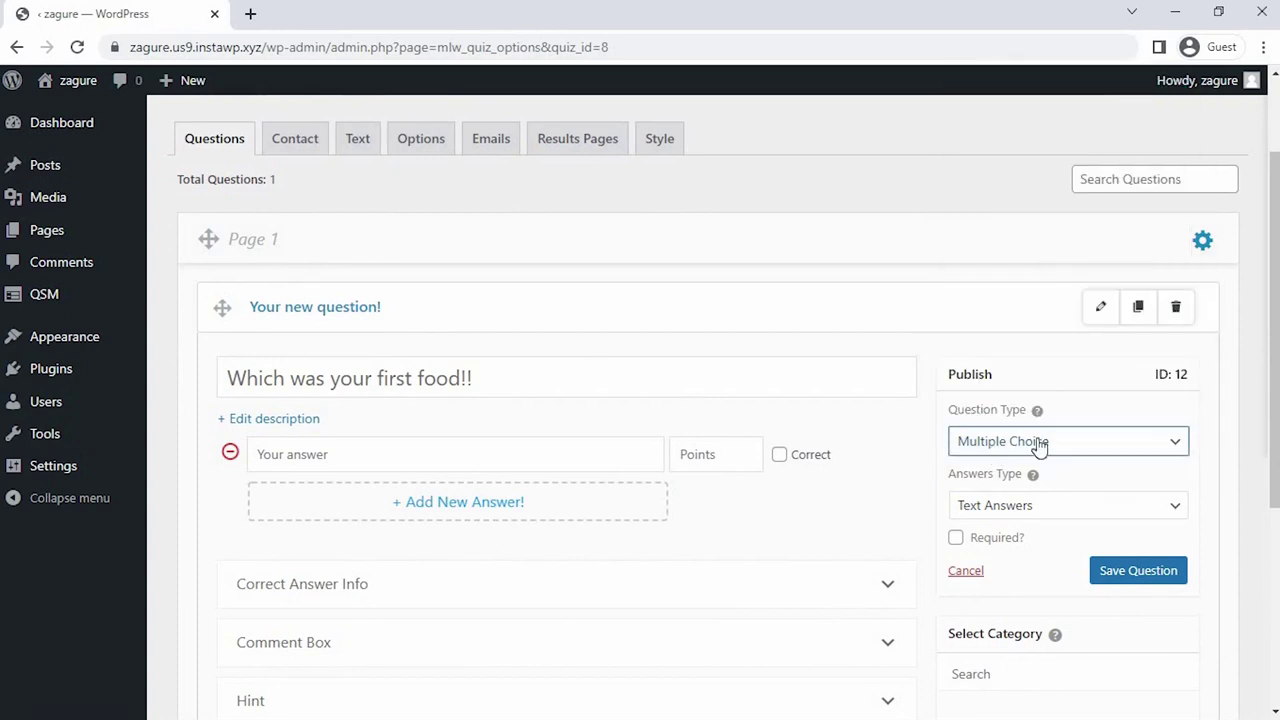
pyautogui.click(1053, 507)
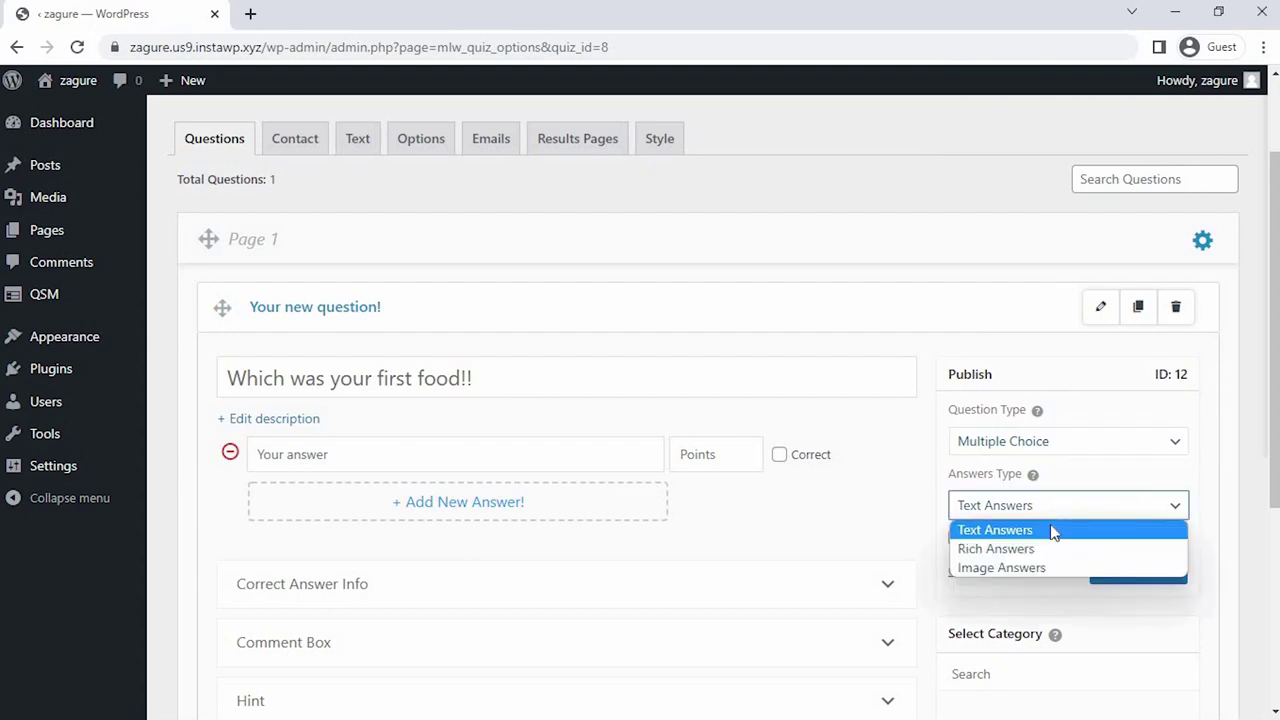
pyautogui.click(1052, 567)
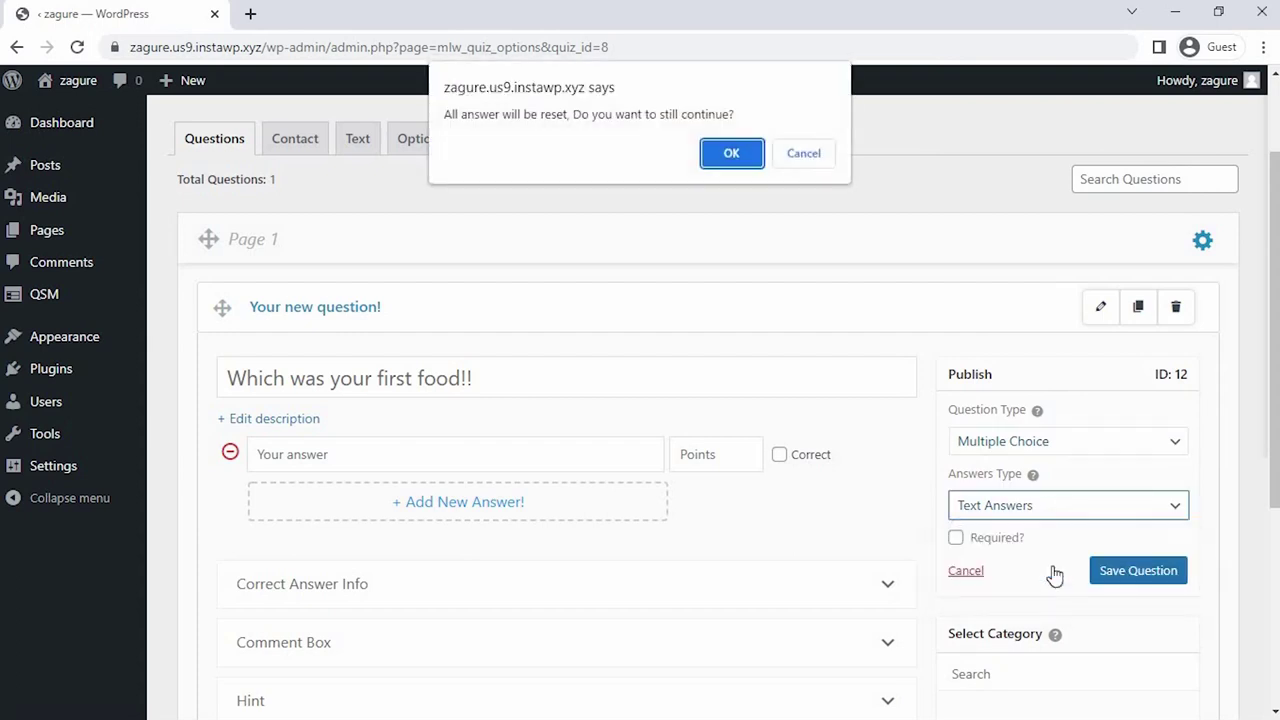
pyautogui.click(731, 155)
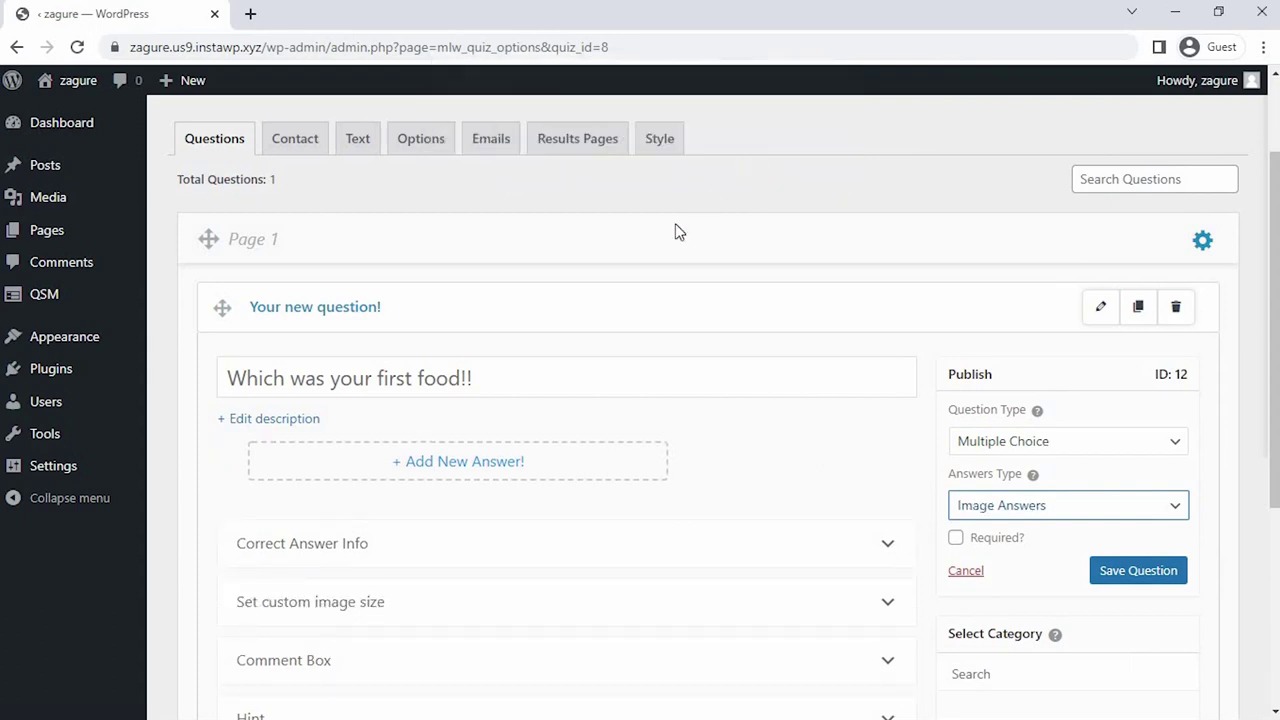
# - Add a first answer with the pancake image 119674.jpg from the media library and caption it "Pancakes"
pyautogui.click(500, 460)
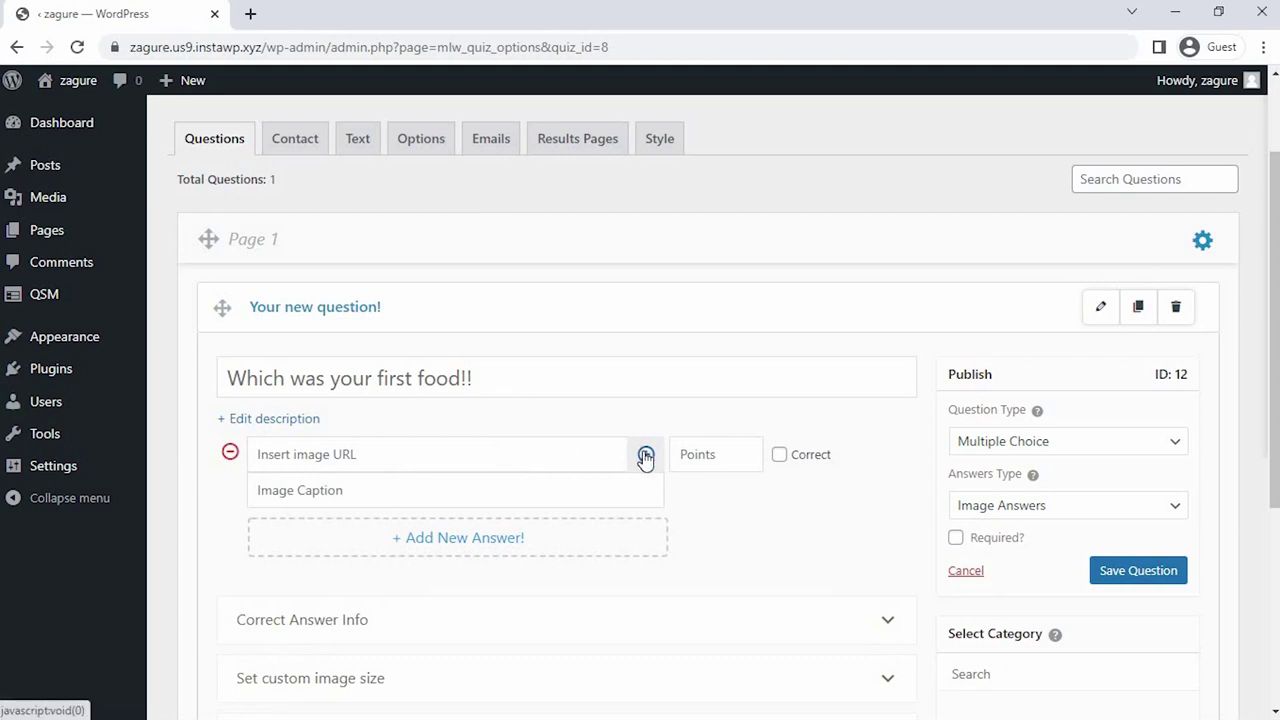
pyautogui.click(645, 456)
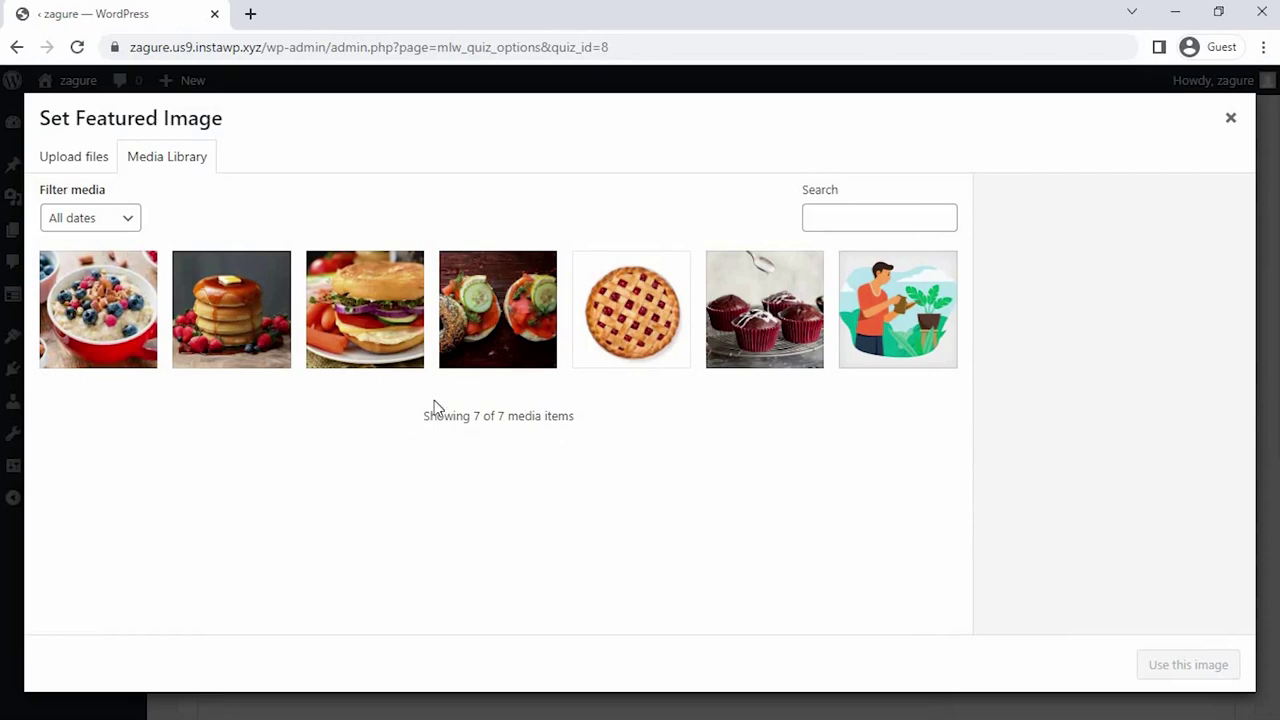
pyautogui.click(237, 332)
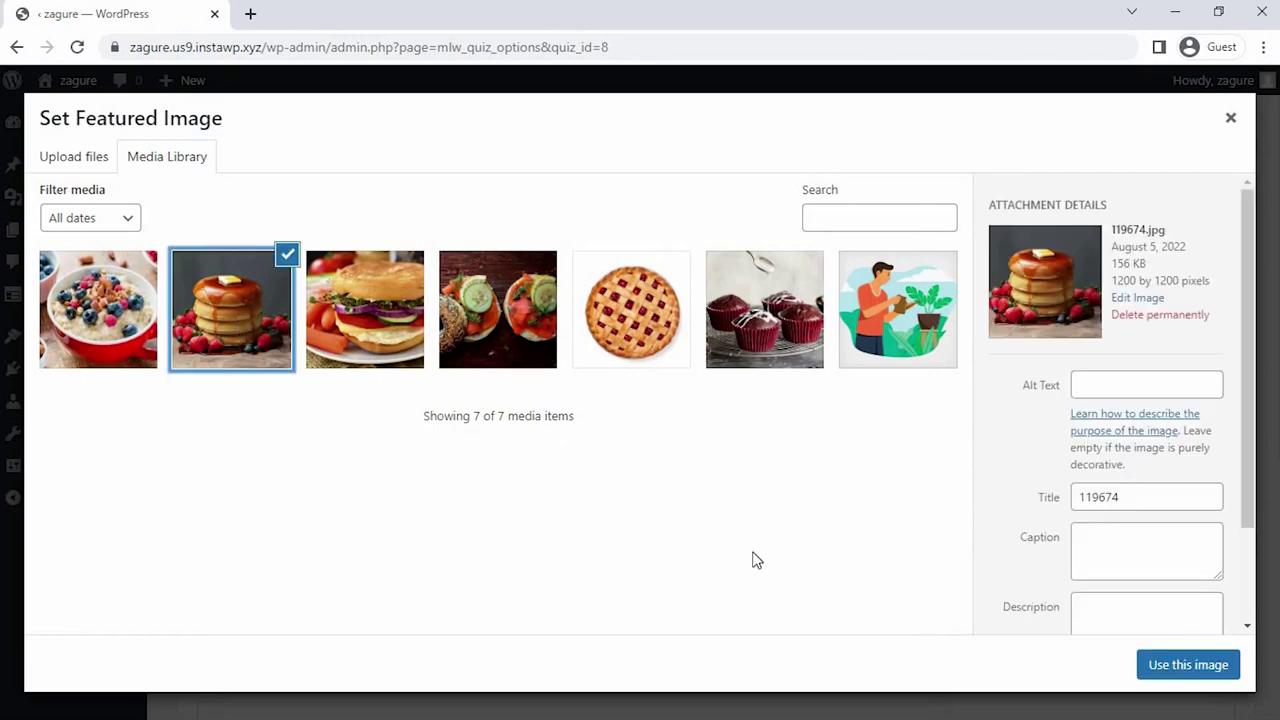
pyautogui.click(1164, 664)
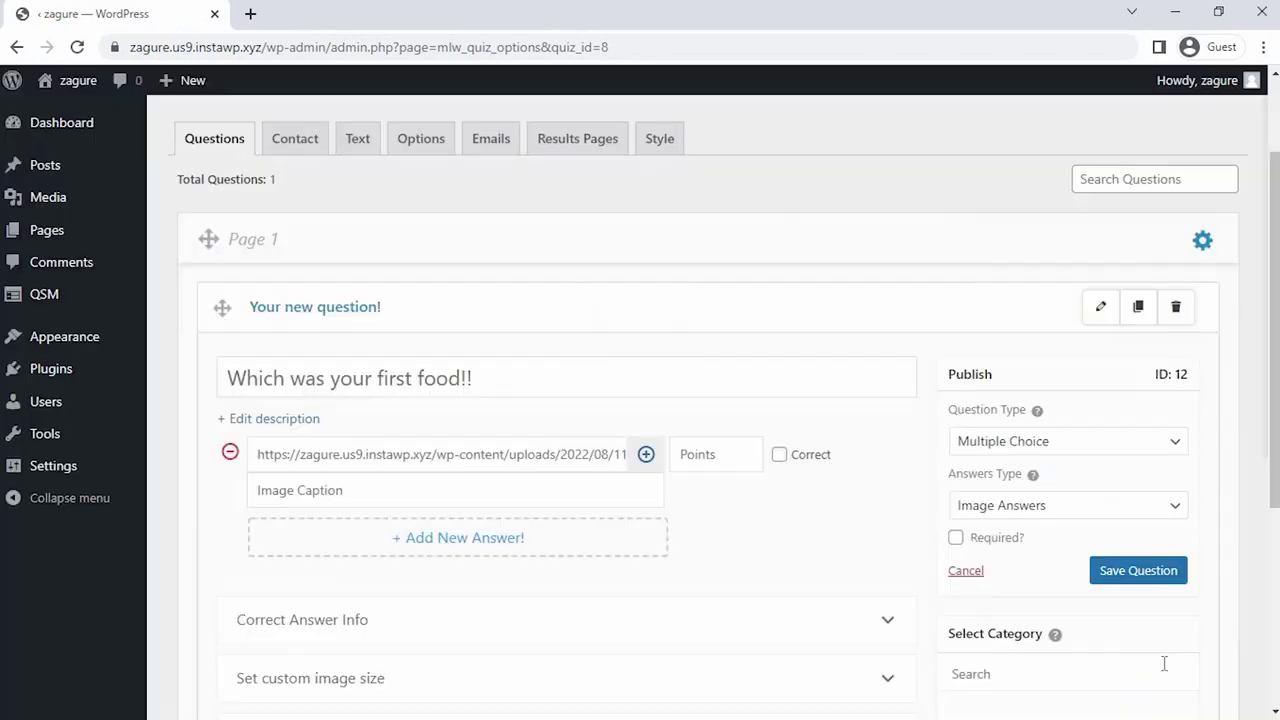
pyautogui.click(479, 486)
pyautogui.write('Pancakes')
# - Add a second answer with the oatmeal image download-1.jpg from the media library and caption it "Oatmeal"
pyautogui.click(506, 540)
pyautogui.click(646, 530)
pyautogui.click(100, 308)
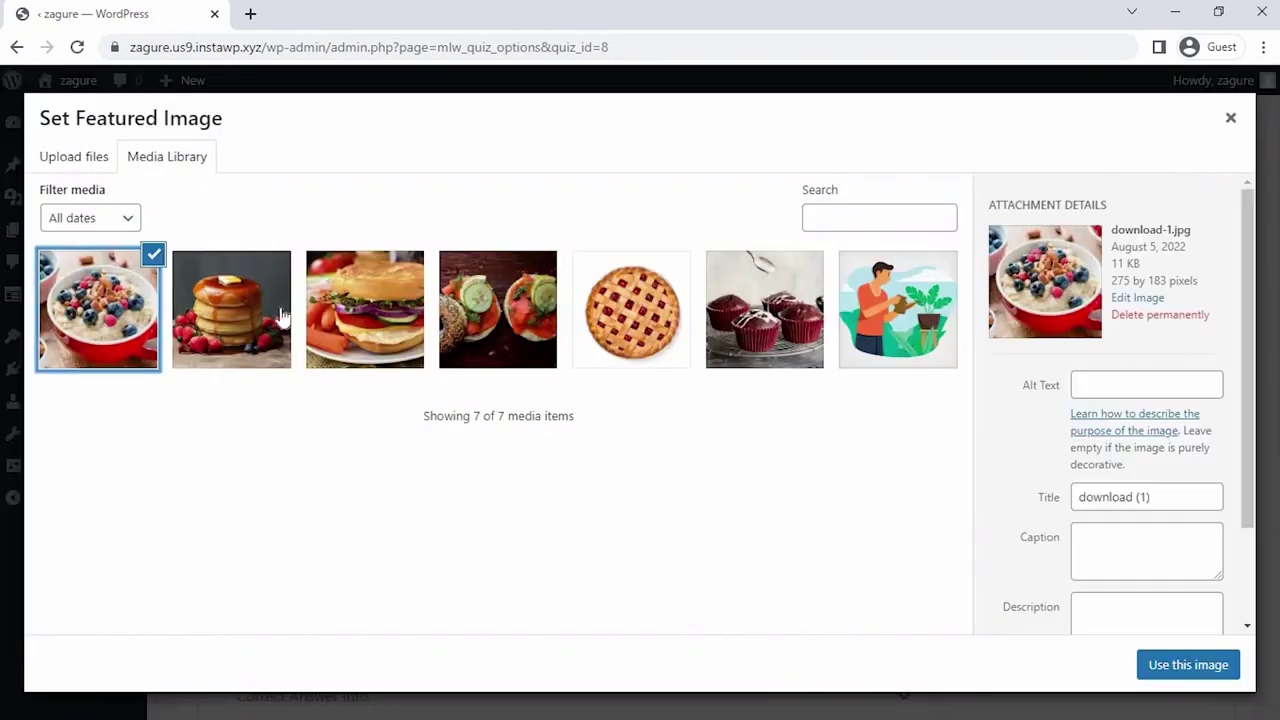
pyautogui.click(1168, 664)
pyautogui.write('Oatmeal')
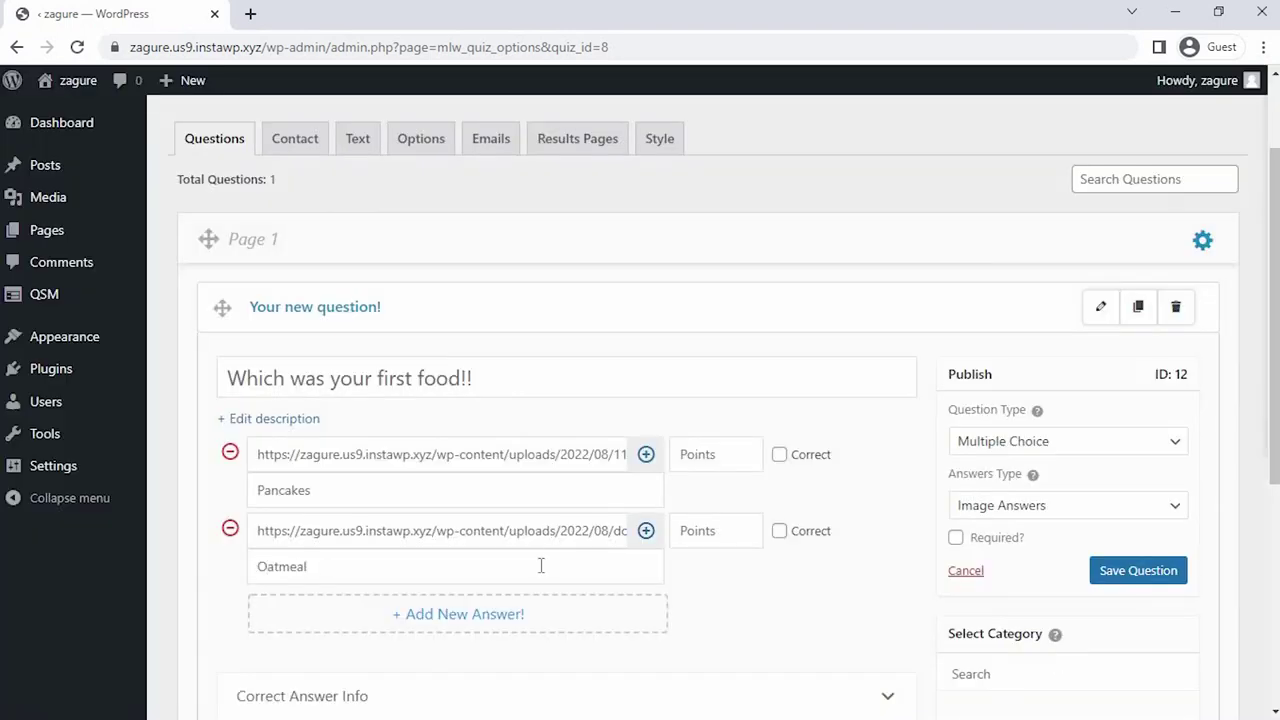
# - Give the Pancakes and Oatmeal answers 2 points each, mark the question as required and save it
pyautogui.click(706, 533)
pyautogui.write('2')
pyautogui.click(700, 460)
pyautogui.write('2')
pyautogui.click(955, 539)
pyautogui.click(1138, 571)
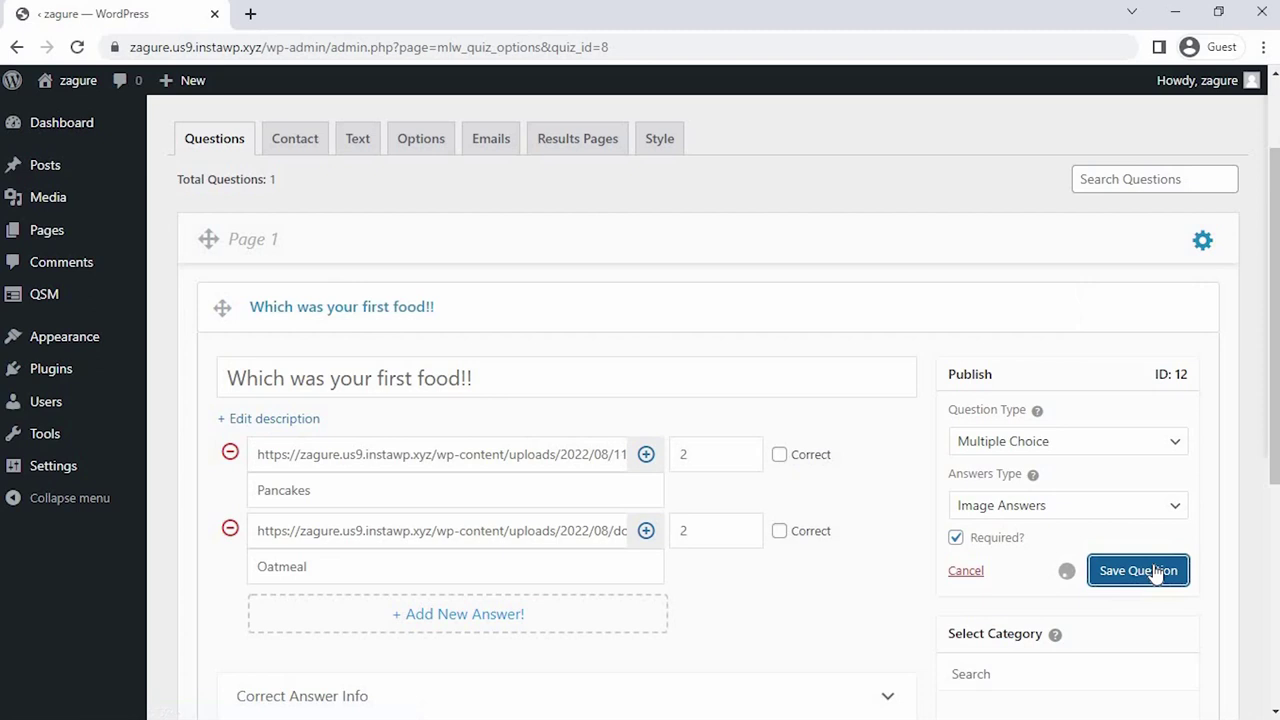
# - Add a second quiz page and create a question on it titled "Which bagel you love the most?"
pyautogui.scroll(-4, 1155, 571)
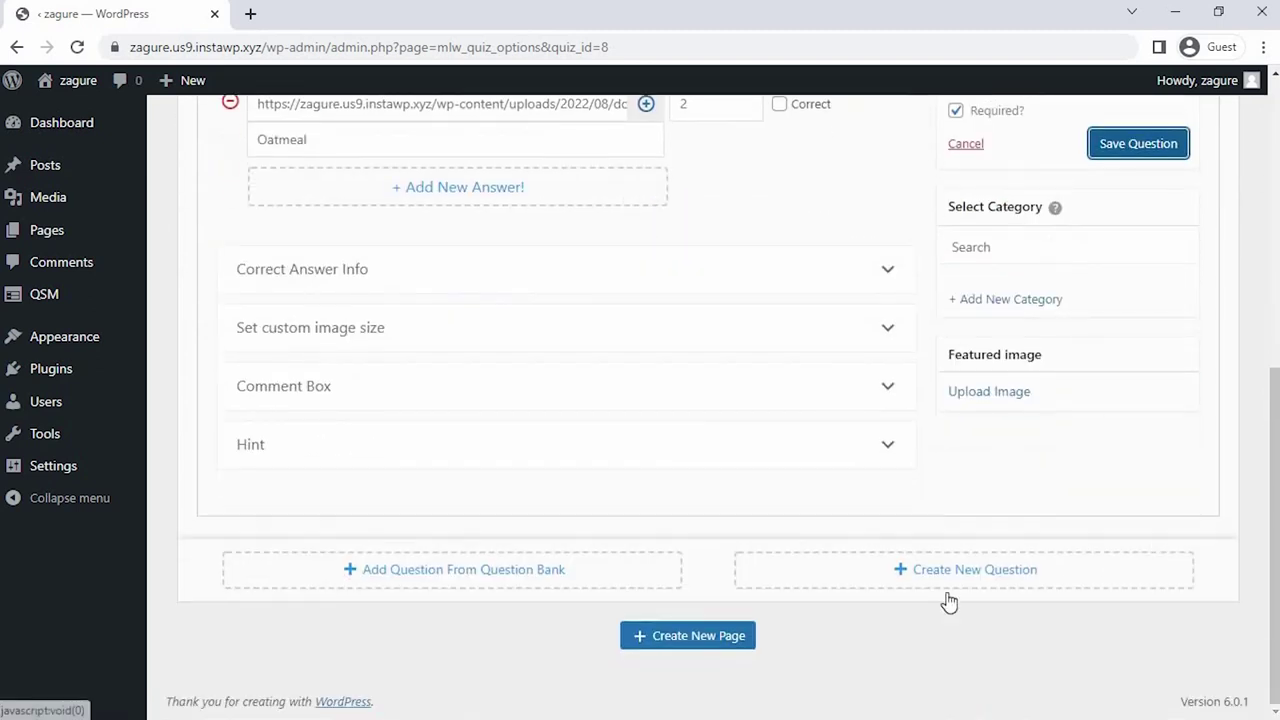
pyautogui.click(731, 635)
pyautogui.scroll(-2, 731, 635)
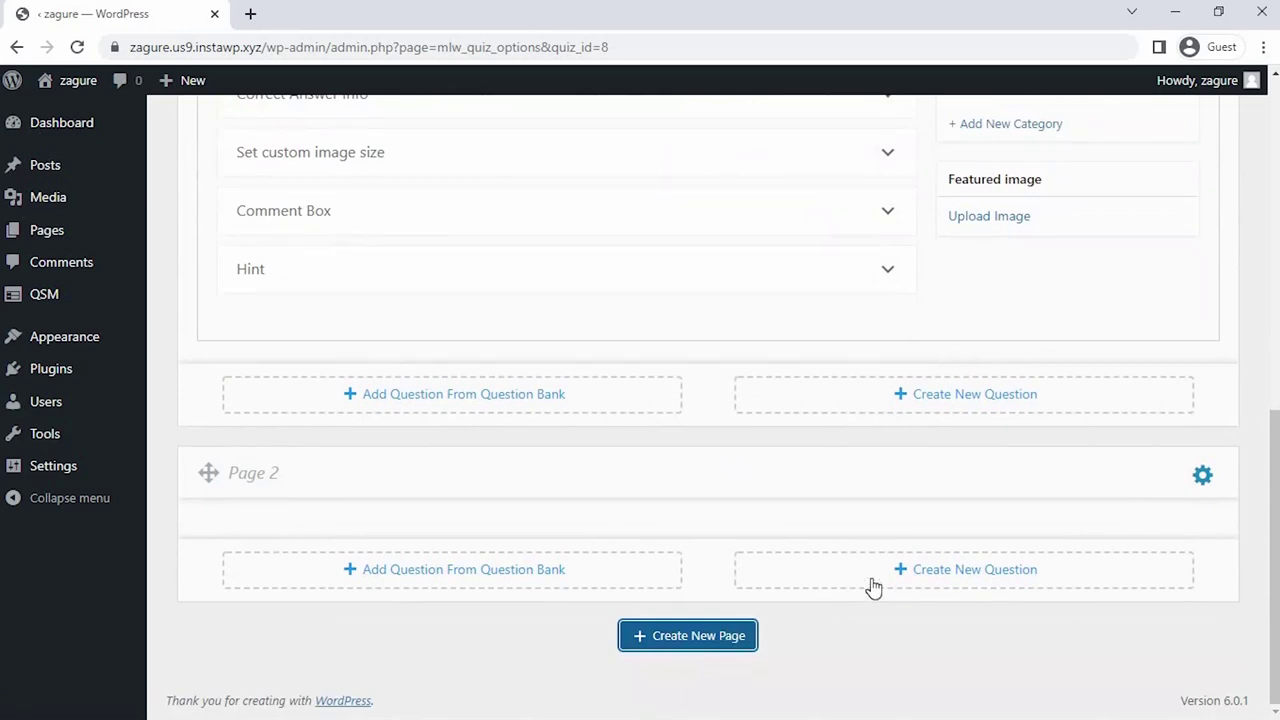
pyautogui.scroll(-2, 871, 586)
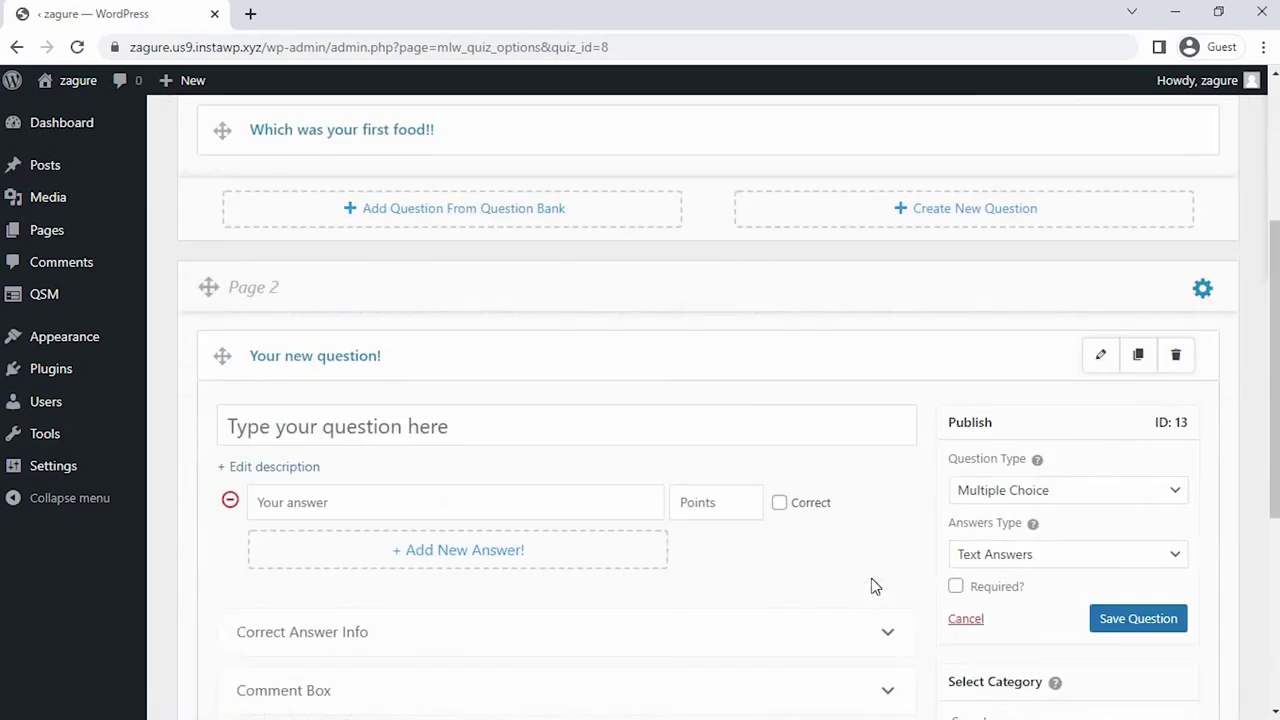
pyautogui.click(509, 394)
pyautogui.write('Which bag')
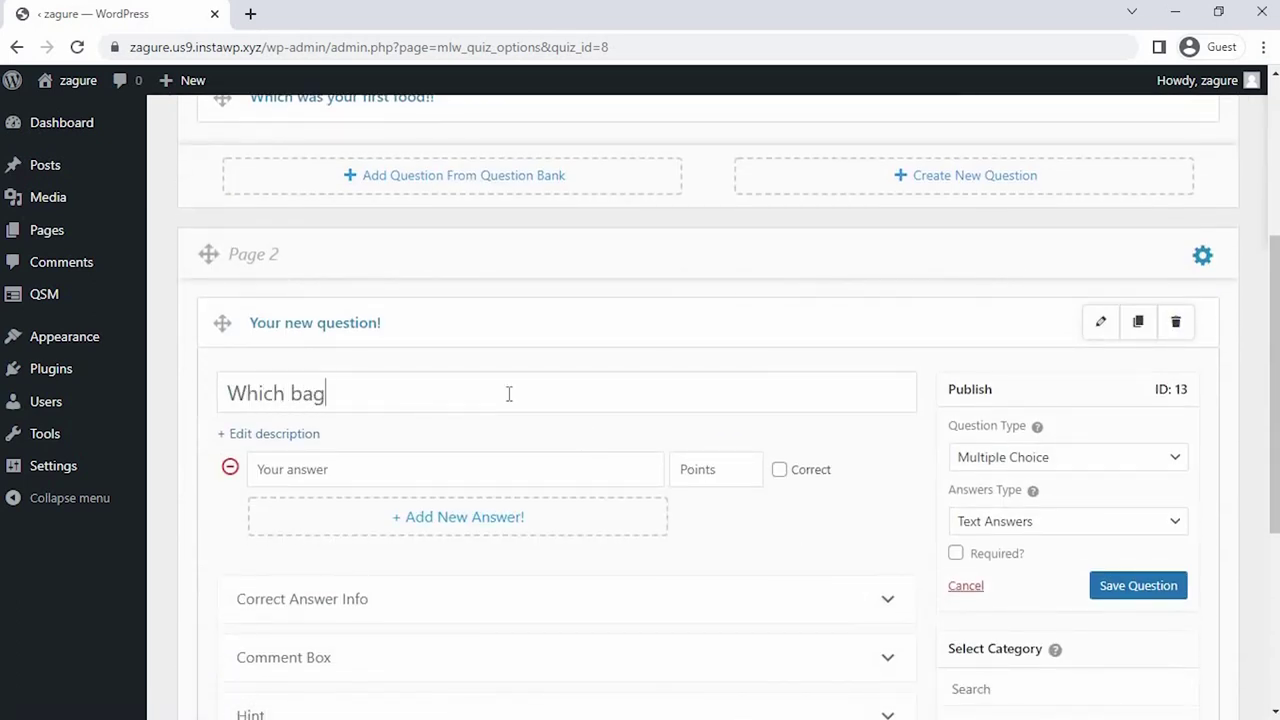
pyautogui.write('el you love the most?')
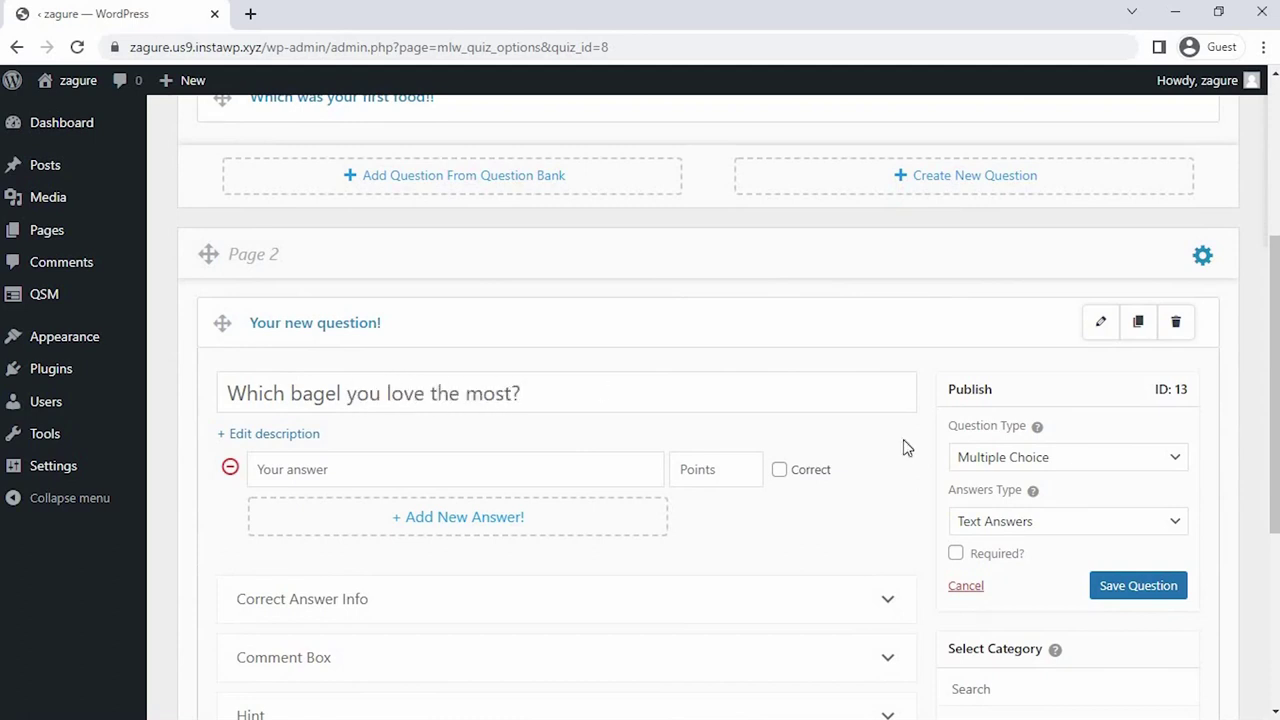
# - Keep the bagel question as Multiple Choice and change its answers type to Image Answers, accepting the answer reset
pyautogui.click(975, 462)
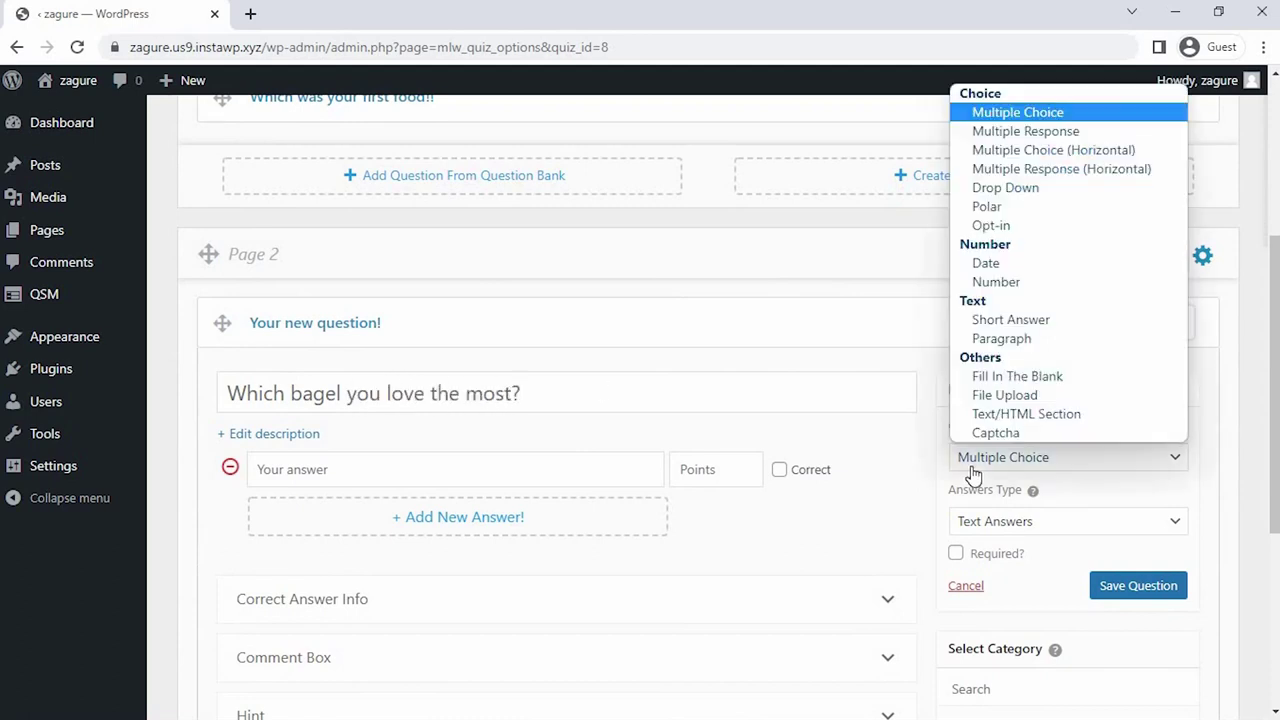
pyautogui.click(1068, 109)
pyautogui.click(1045, 527)
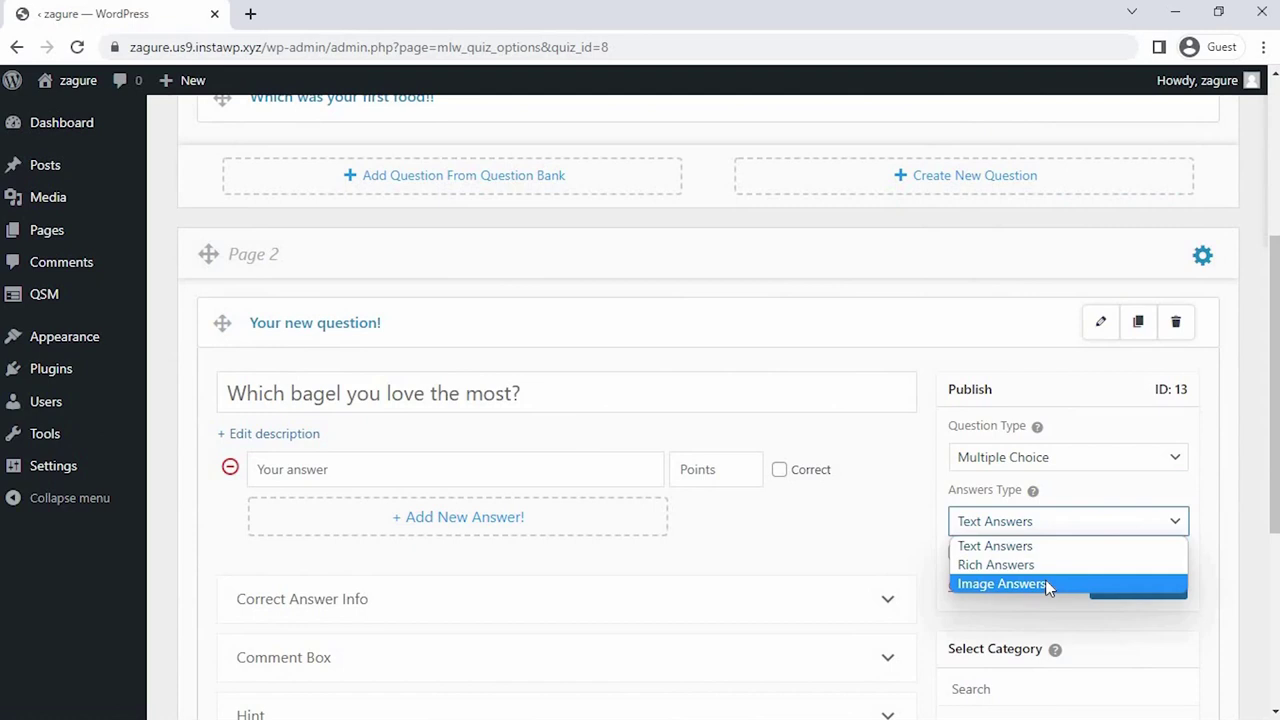
pyautogui.click(1046, 583)
pyautogui.click(745, 155)
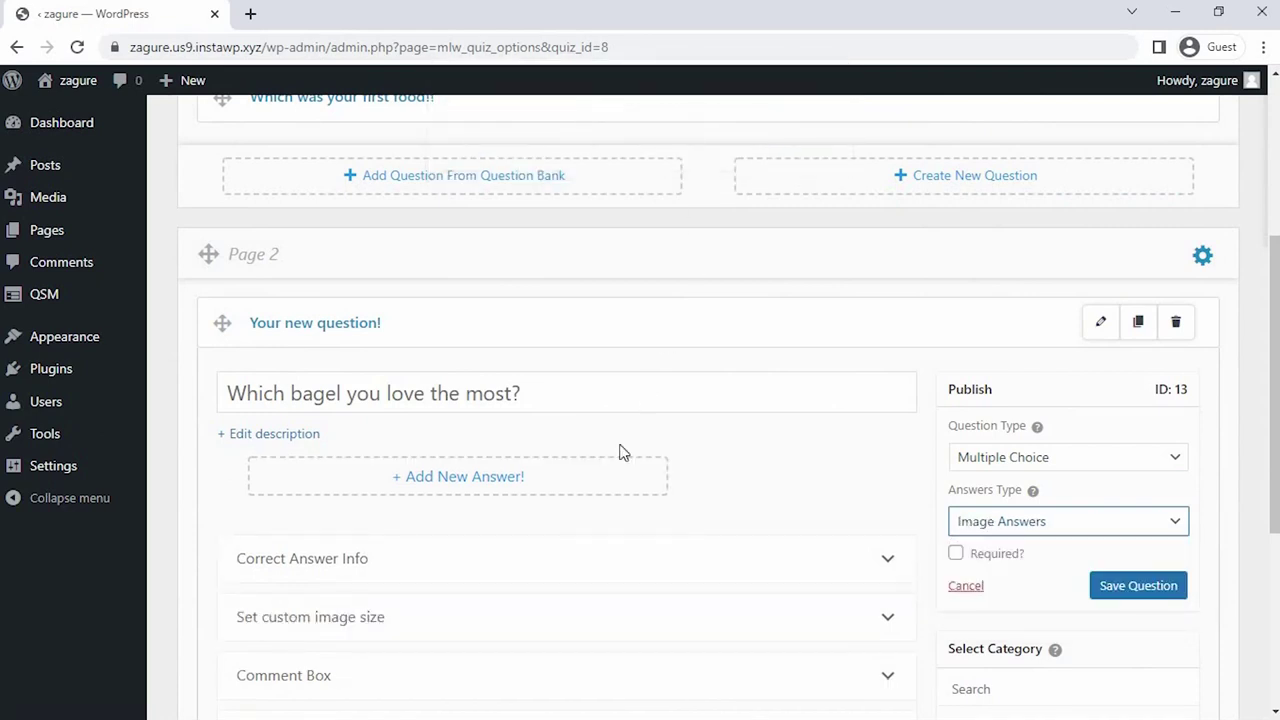
# - Add a first answer with the Very-Veggie-Bagel-Sandwich image from the media library and caption it "Veggie Bagel Sandwich"
pyautogui.click(591, 480)
pyautogui.click(646, 470)
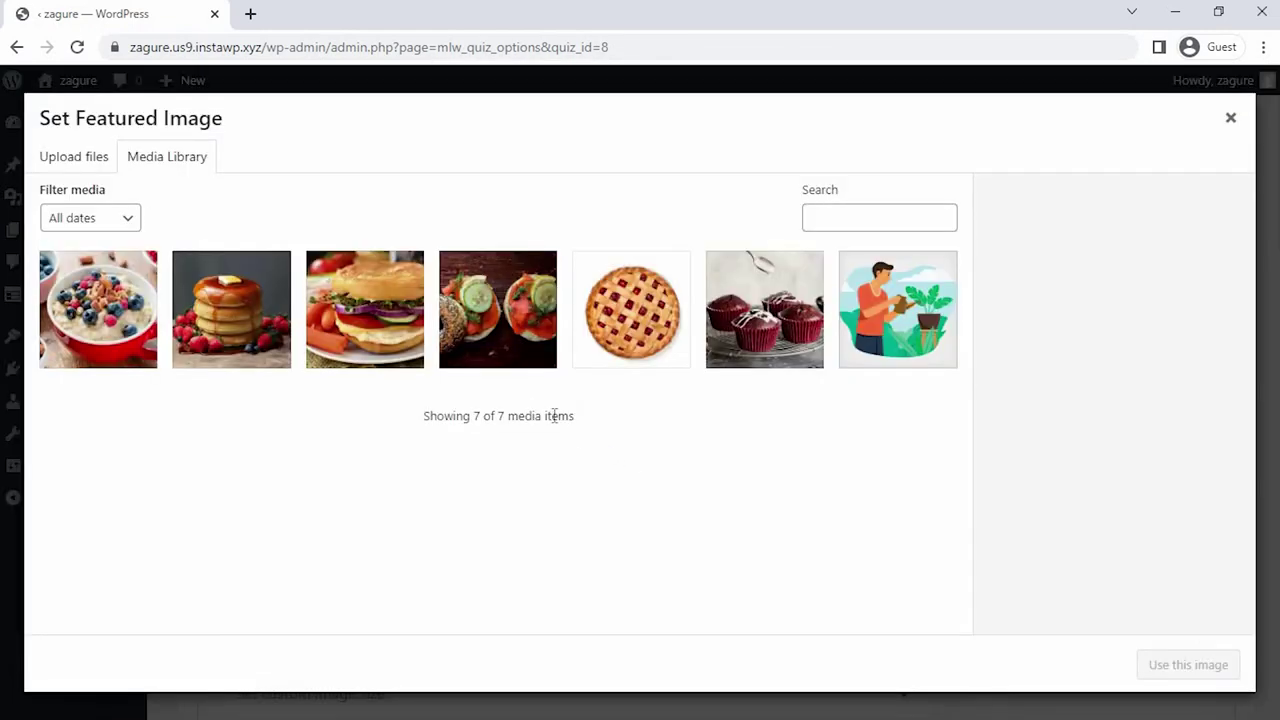
pyautogui.click(314, 314)
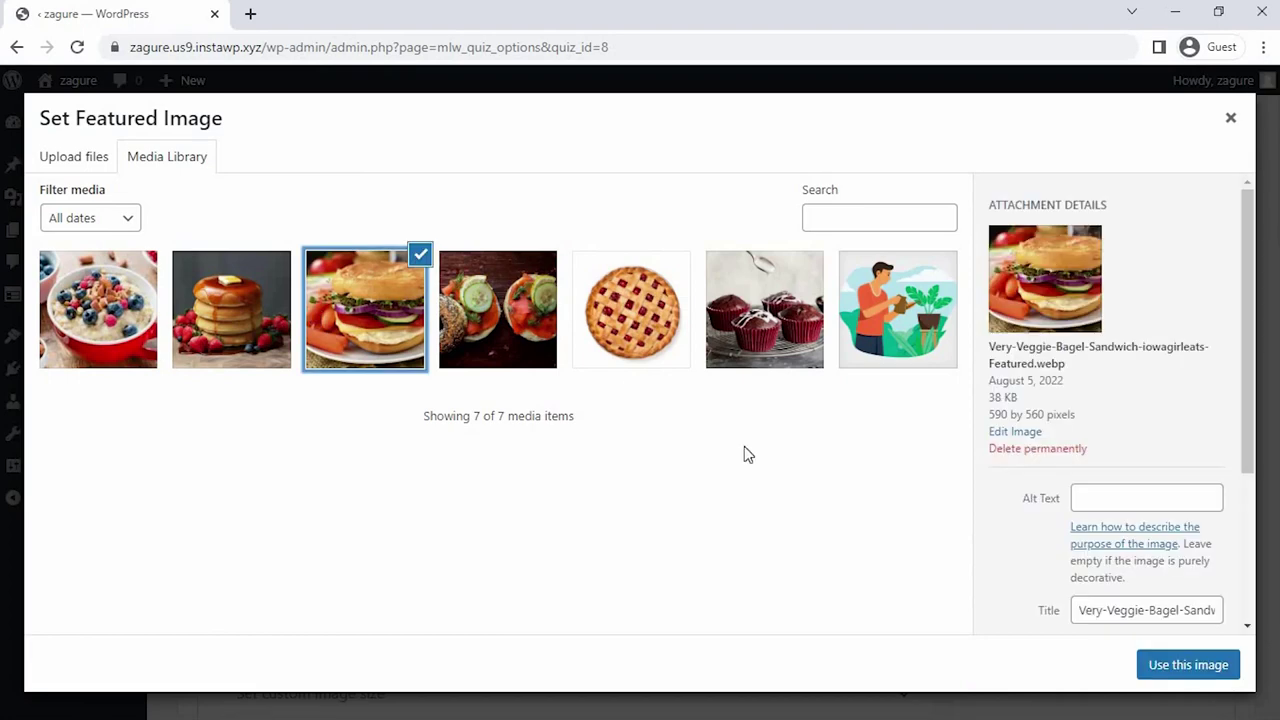
pyautogui.click(1150, 665)
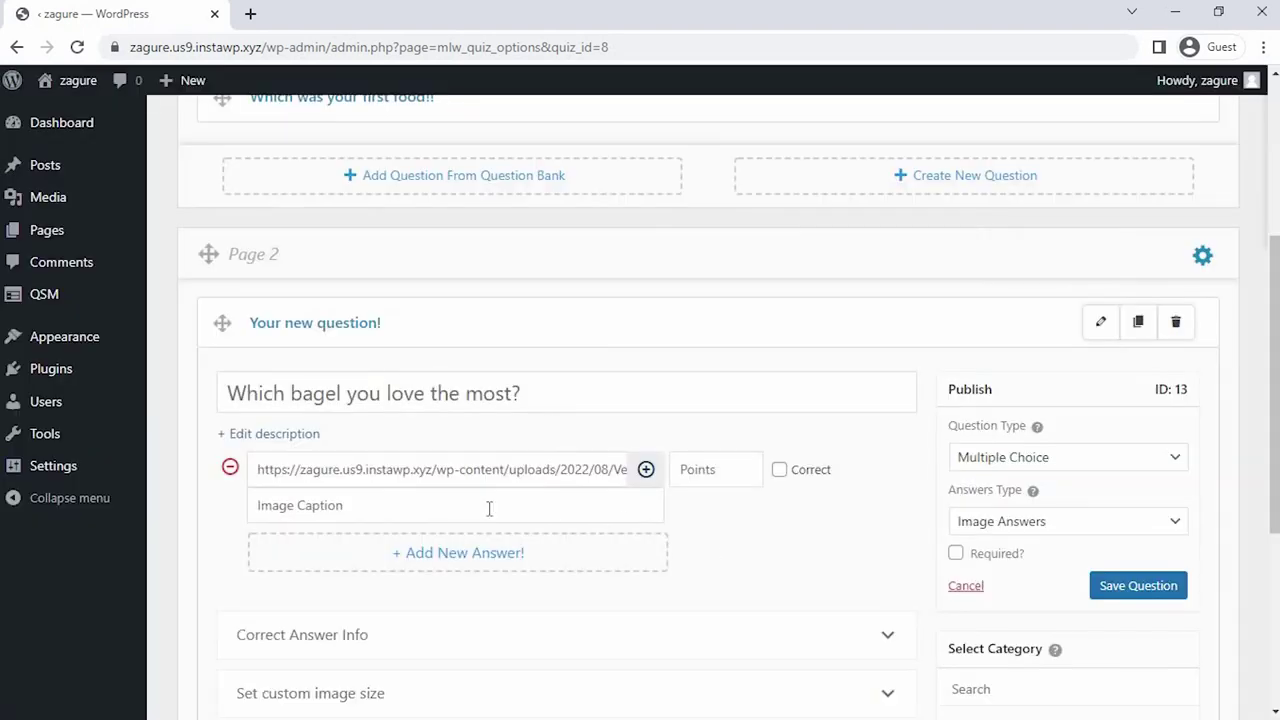
pyautogui.click(489, 508)
pyautogui.write('Veggie Bagel Sandwich')
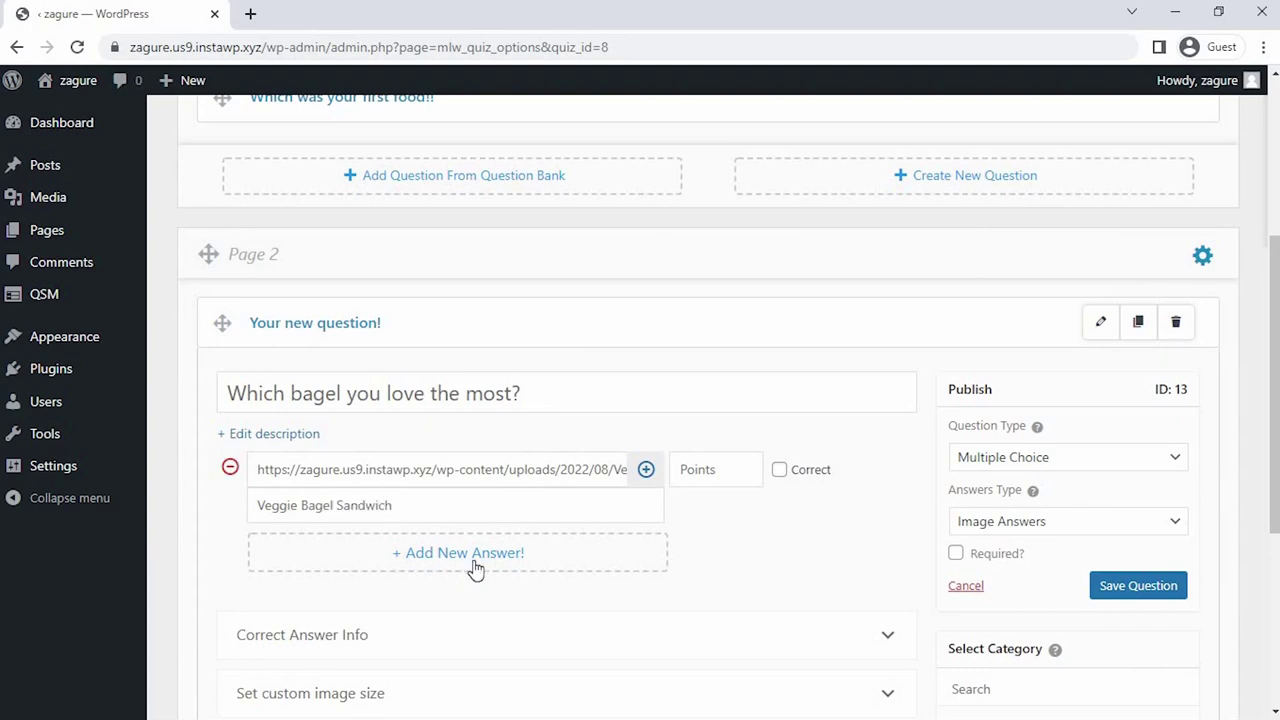
# - Add a second answer with the salmon and cucumber bagel image from the media library and caption it "Lox Bagel"
pyautogui.click(470, 560)
pyautogui.click(527, 553)
pyautogui.click(492, 348)
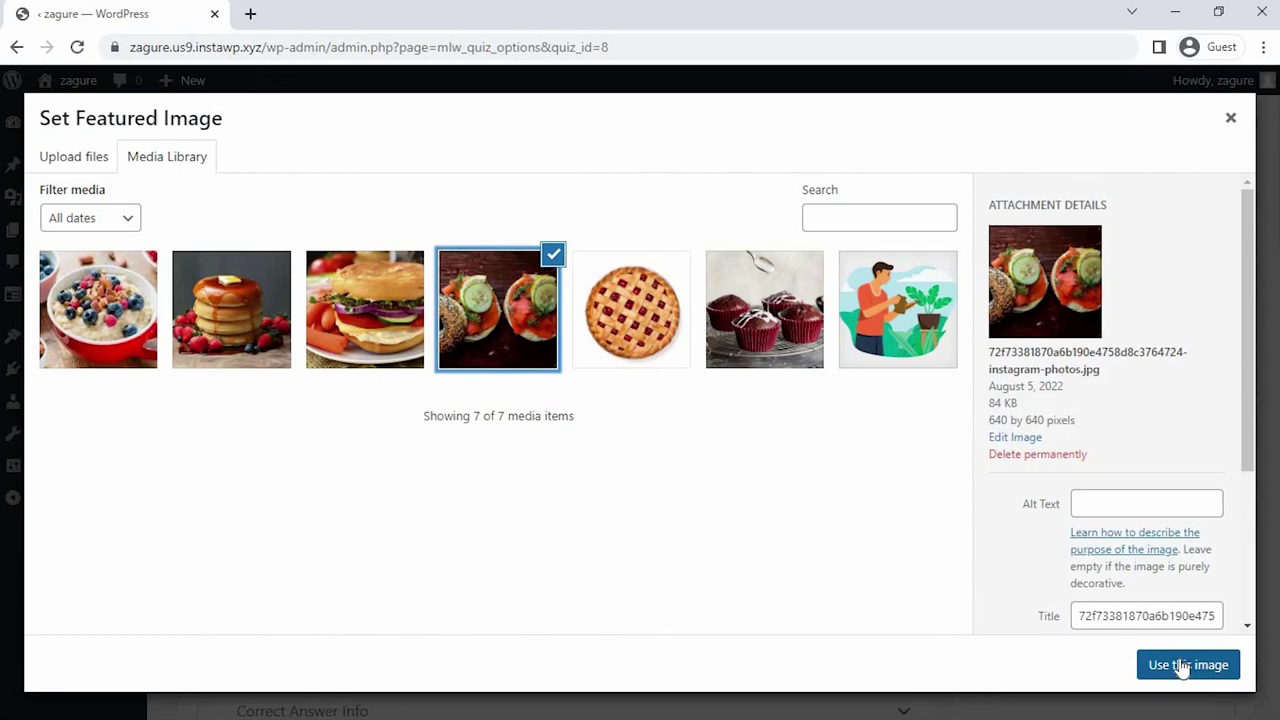
pyautogui.click(1180, 665)
pyautogui.click(587, 581)
pyautogui.write('Lox Bage')
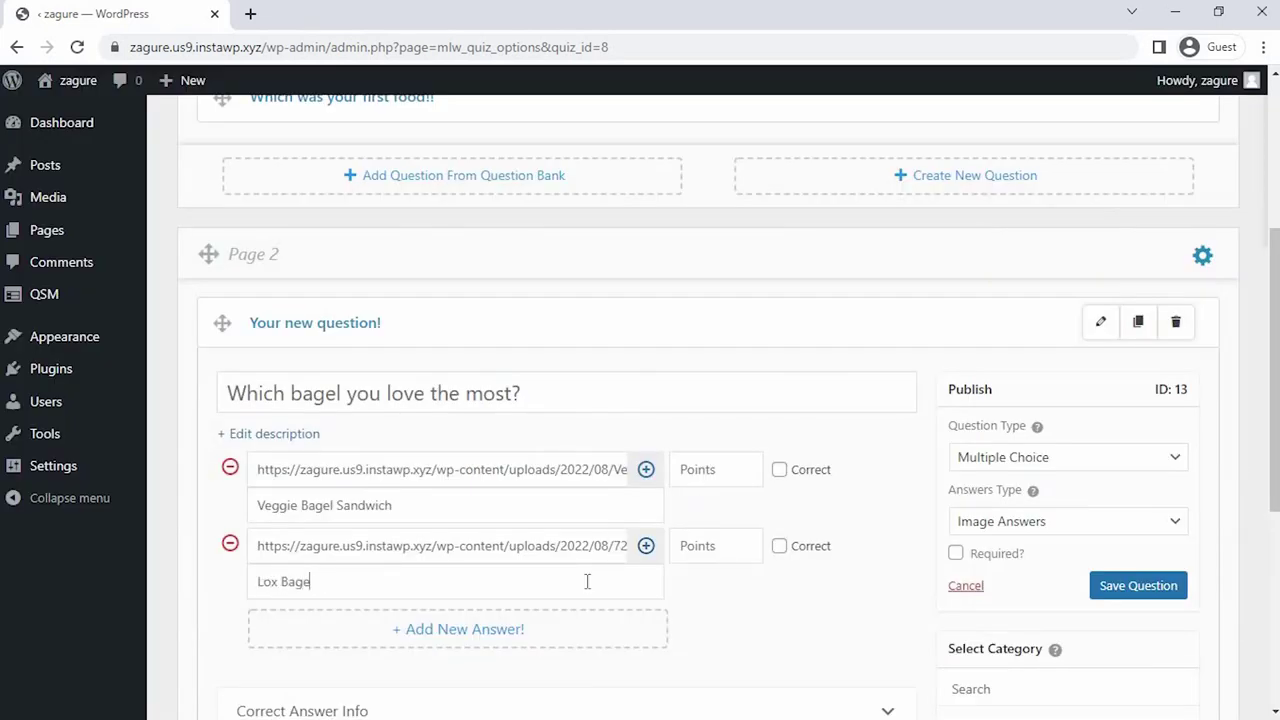
# - Give the Veggie Bagel Sandwich and Lox Bagel answers 2 points each and save the question
pyautogui.write('2')
pyautogui.click(692, 474)
pyautogui.write('2')
pyautogui.click(1108, 592)
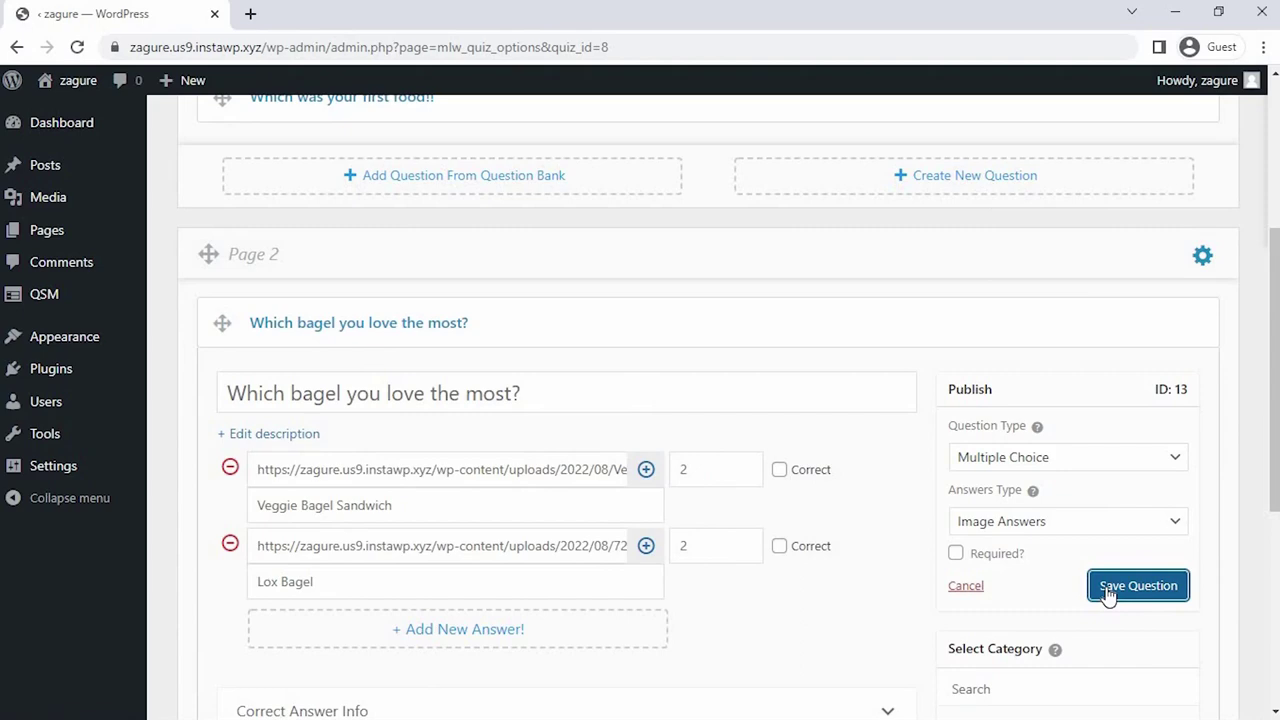
# - Create a third question titled "And lastly, How about sweet treat?" as Multiple Choice with Image Answers
pyautogui.scroll(-4, 677, 674)
pyautogui.click(846, 586)
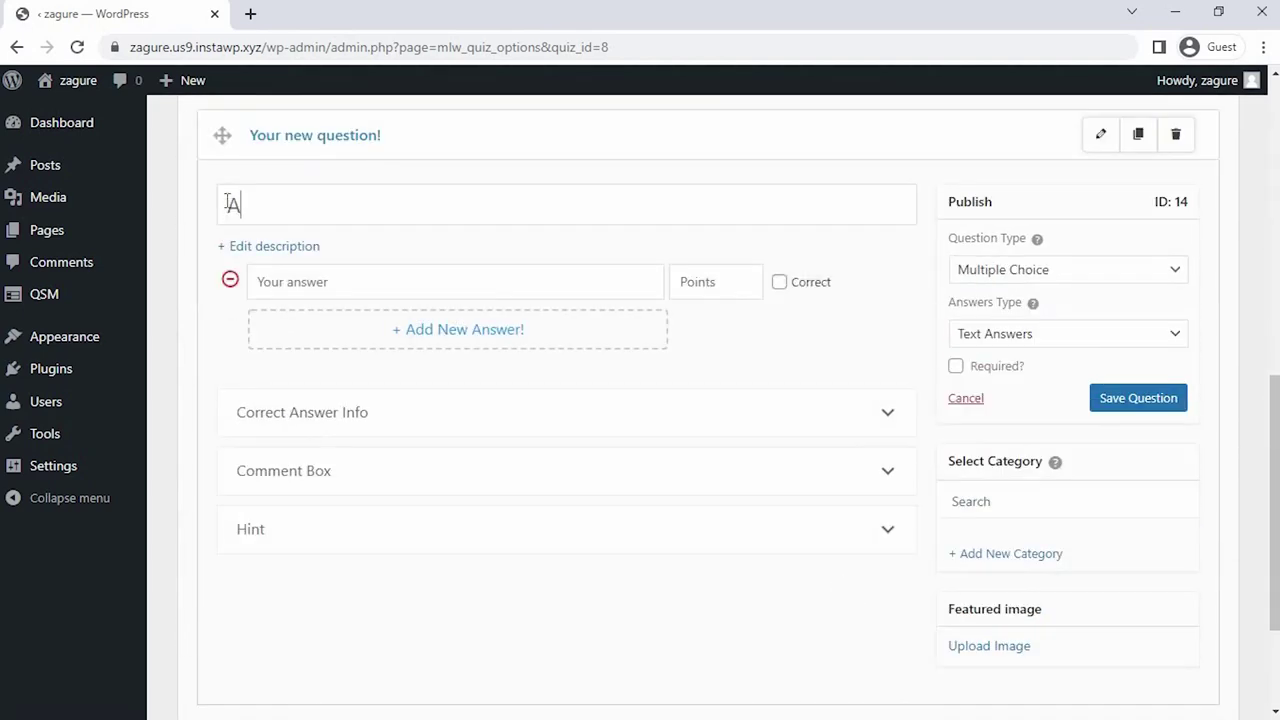
pyautogui.write('nd lastly, How about sweet treat?')
pyautogui.click(1030, 269)
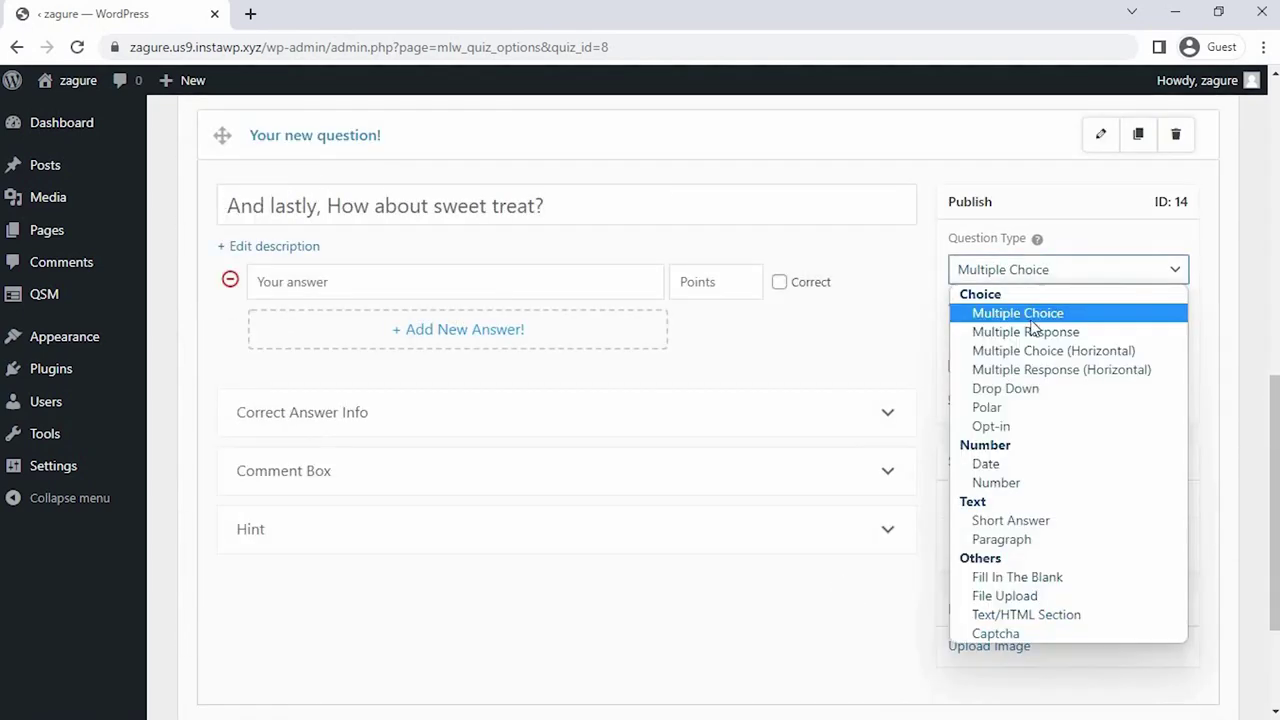
pyautogui.click(1018, 313)
# - Add a first answer with the lattice pie image from the media library and caption it "Pie"
pyautogui.click(543, 285)
pyautogui.click(631, 309)
pyautogui.click(1183, 663)
pyautogui.write('Pie')
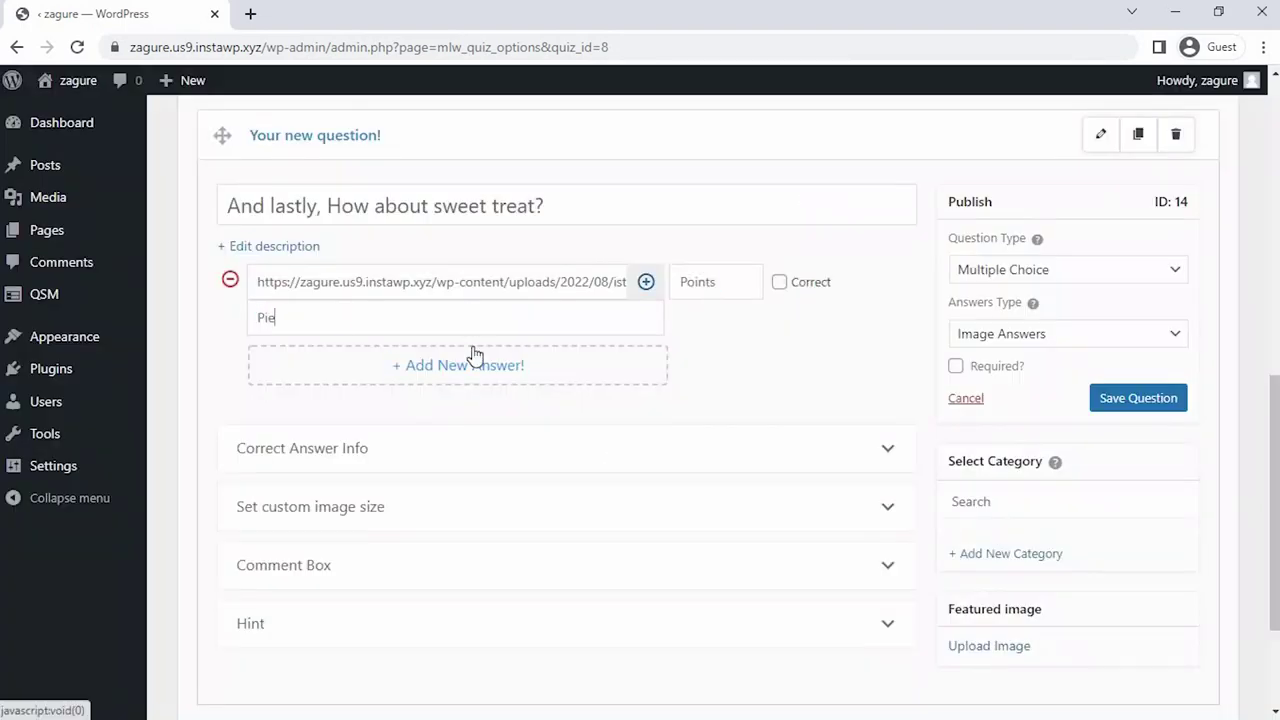
# - Add a second answer with the chocolate muffins image from the media library and caption it "Muffins"
pyautogui.click(474, 354)
pyautogui.click(646, 358)
pyautogui.click(766, 306)
pyautogui.click(1186, 663)
pyautogui.click(488, 394)
pyautogui.write('Mu')
# - Assign 3 points to Muffins and 2 points to Pie, mark the question as required and save it
pyautogui.write('3')
pyautogui.click(716, 282)
pyautogui.write('2')
pyautogui.click(956, 366)
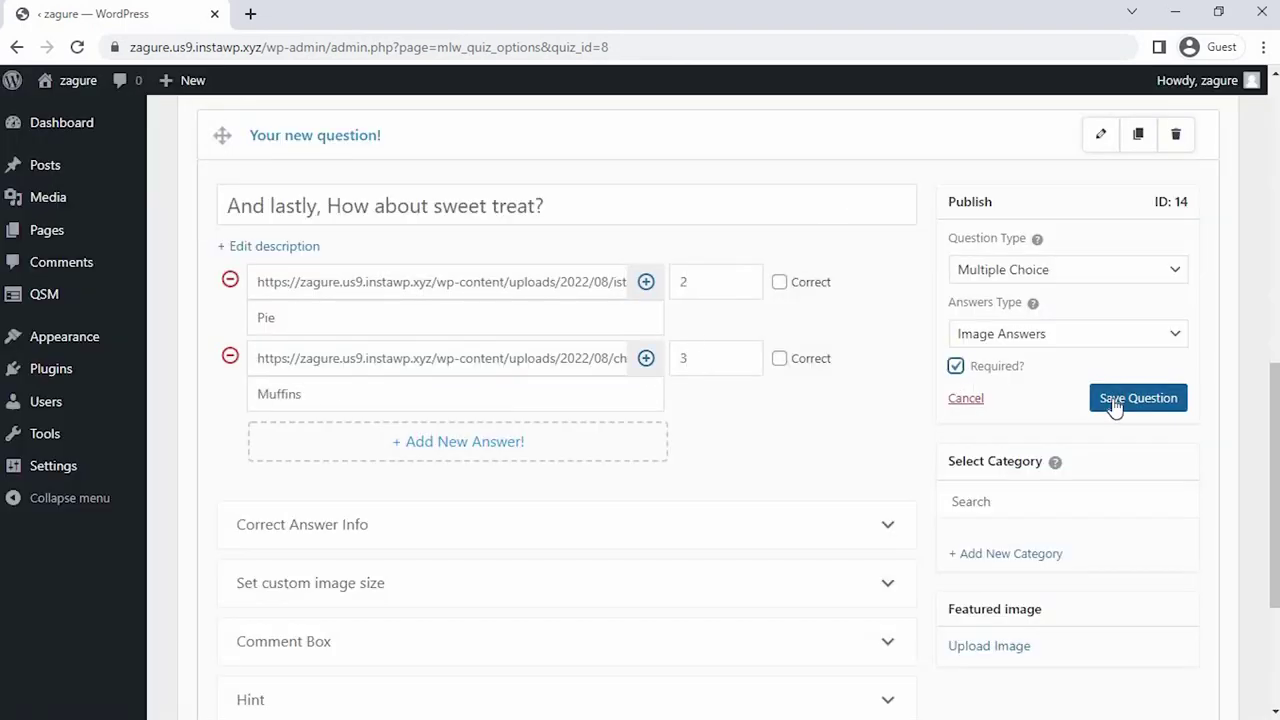
pyautogui.click(1111, 400)
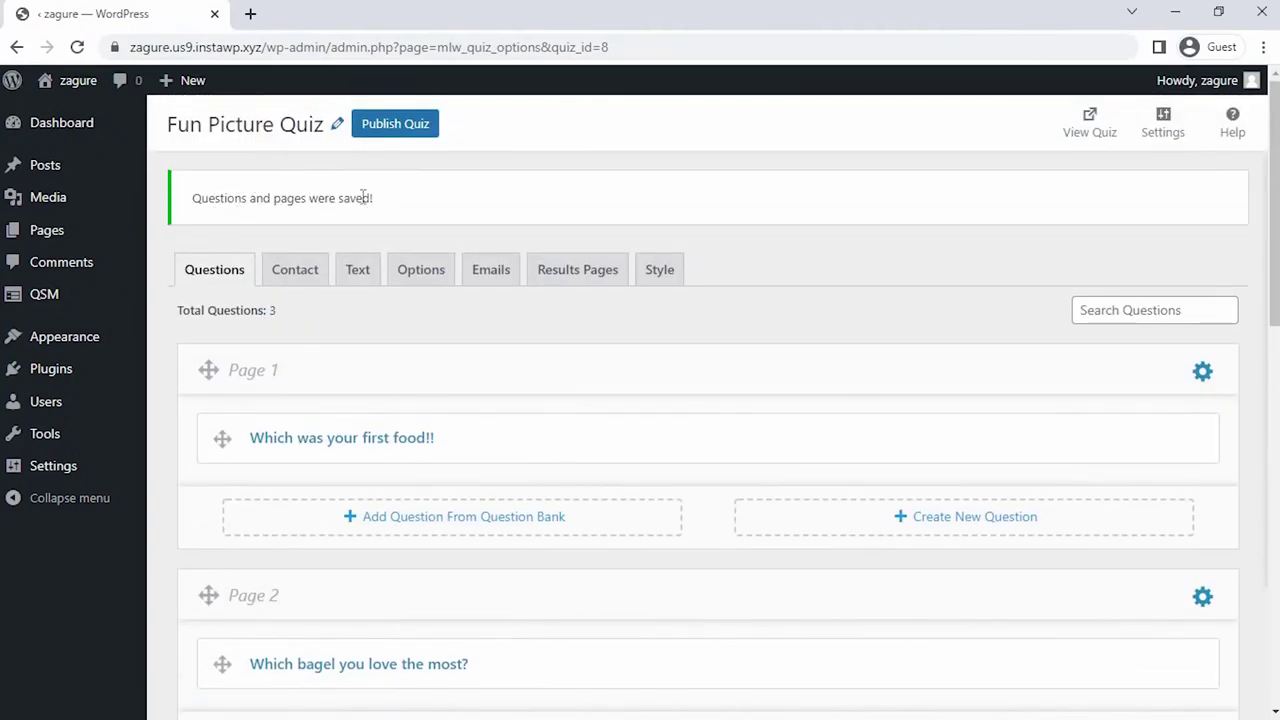
# - Add a required Text field labelled "Name" to the quiz's contact form and save the form
pyautogui.click(316, 270)
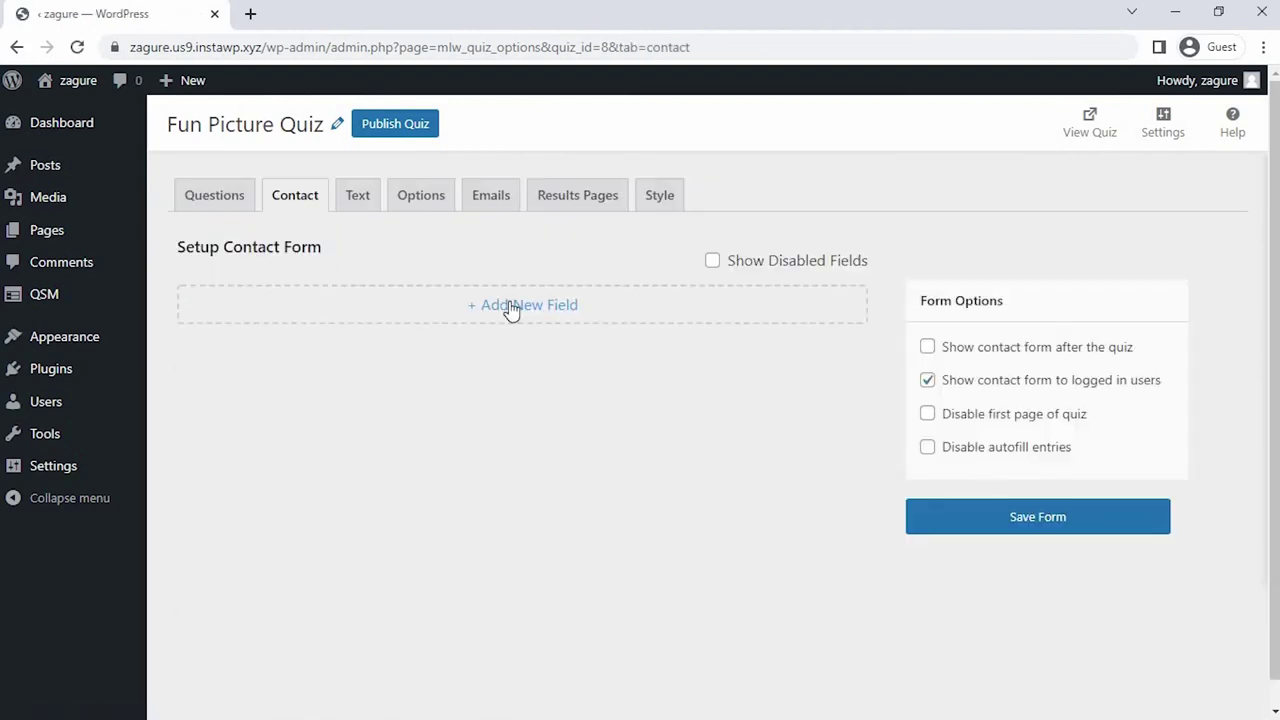
pyautogui.click(511, 306)
pyautogui.click(398, 322)
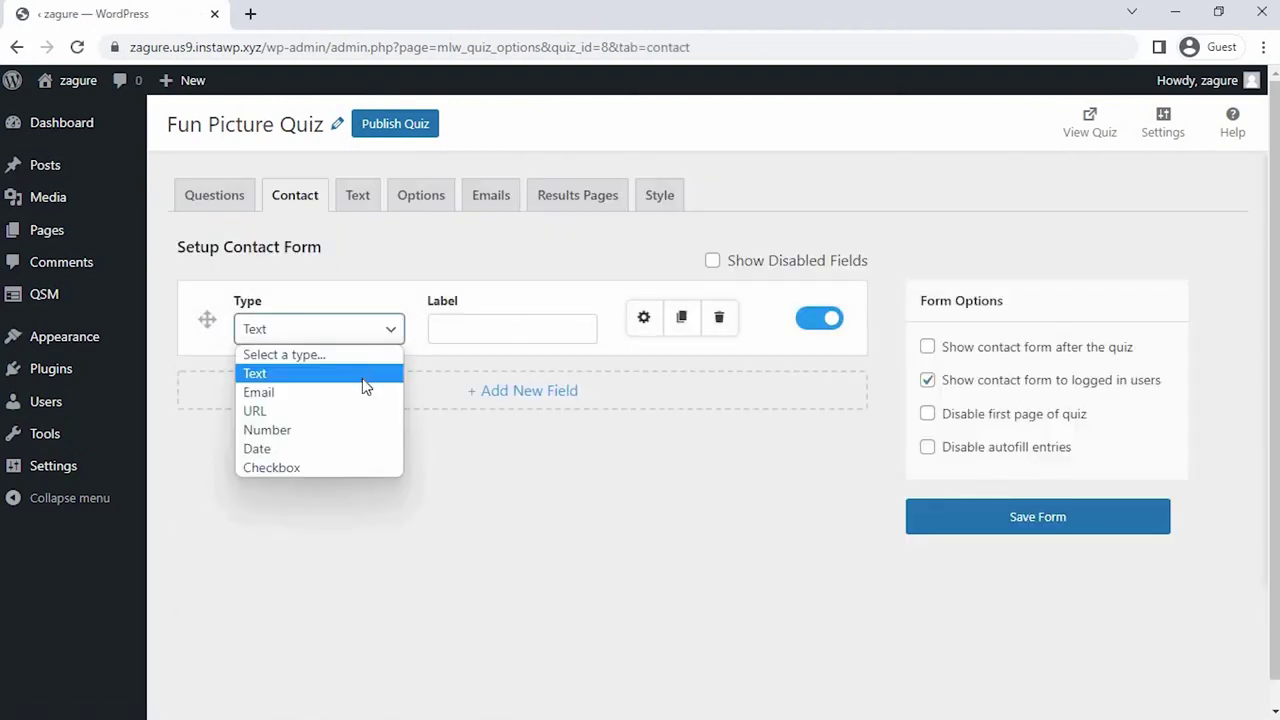
pyautogui.click(362, 376)
pyautogui.click(465, 332)
pyautogui.click(643, 317)
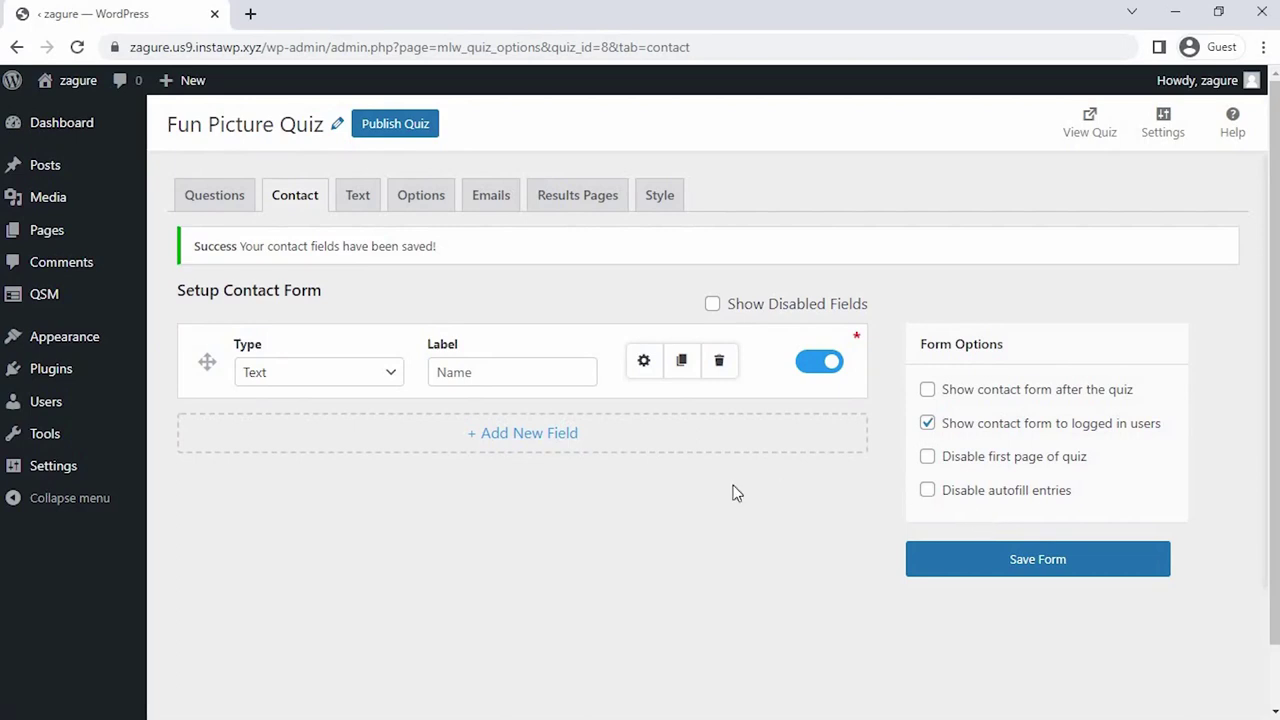
# - Add a results page condition for when the quiz's total points earned is less than or equal to 7
pyautogui.click(578, 199)
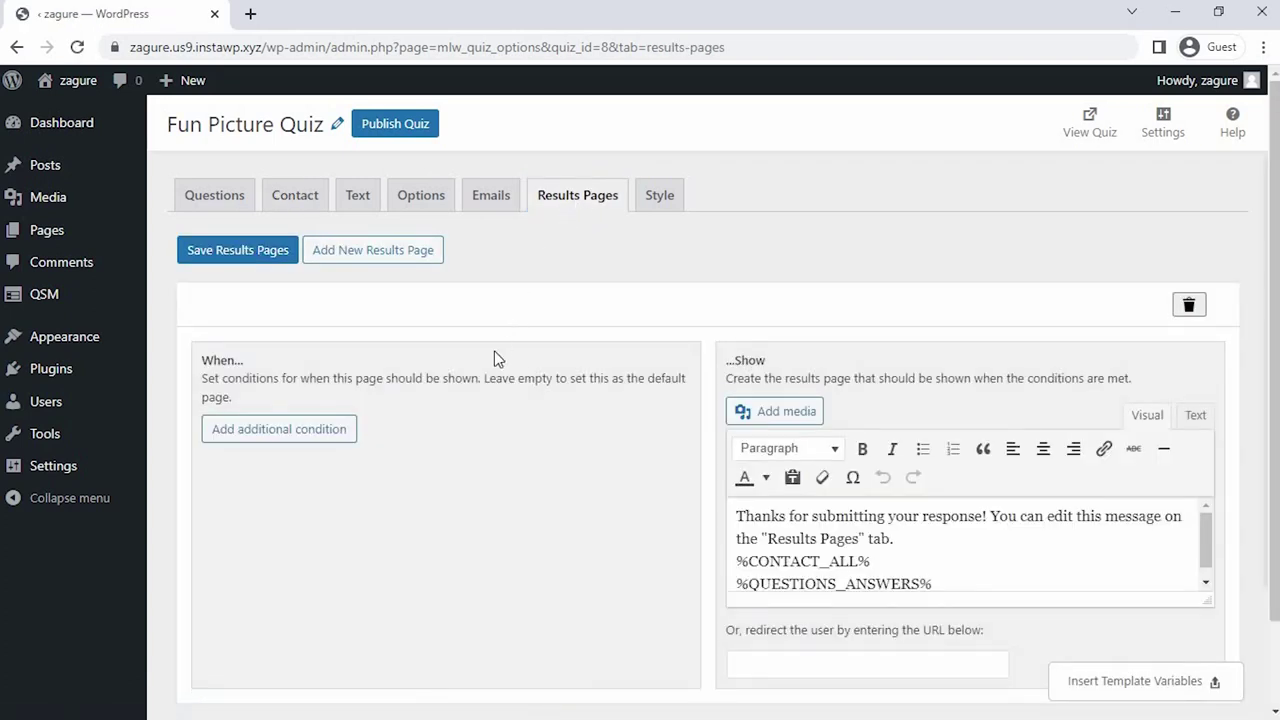
pyautogui.scroll(-1, 464, 460)
pyautogui.click(277, 340)
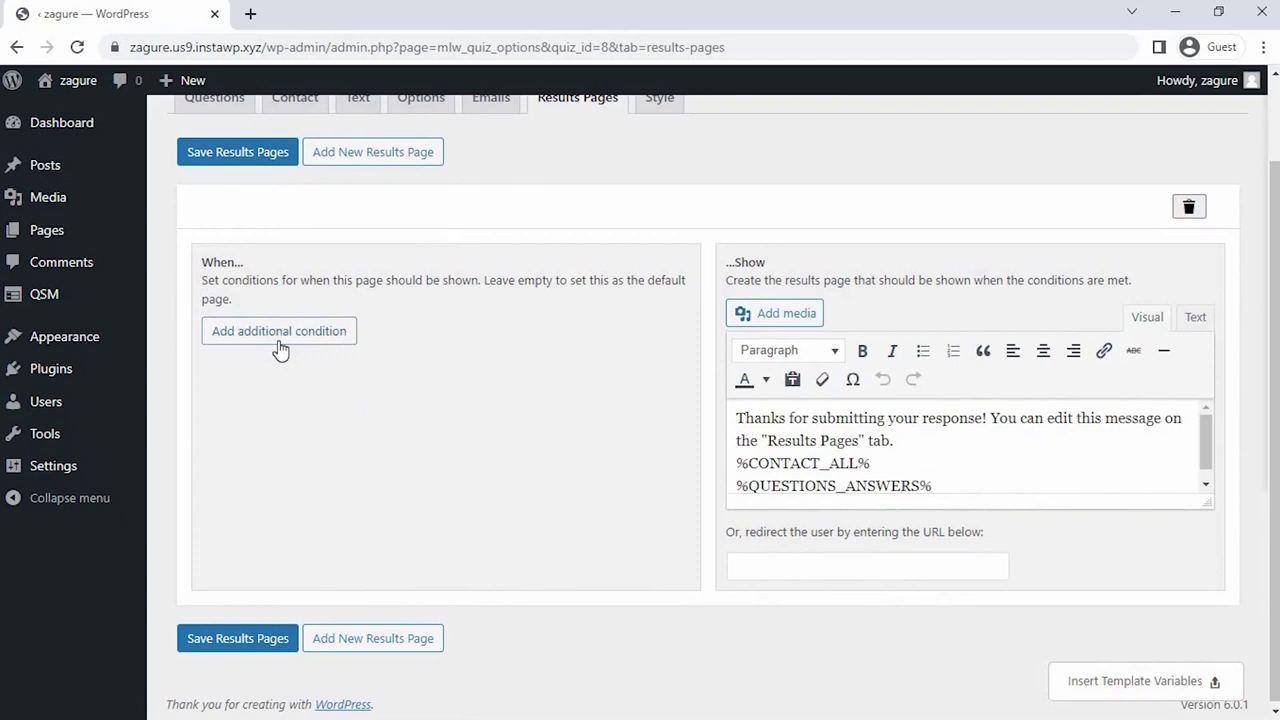
pyautogui.click(400, 333)
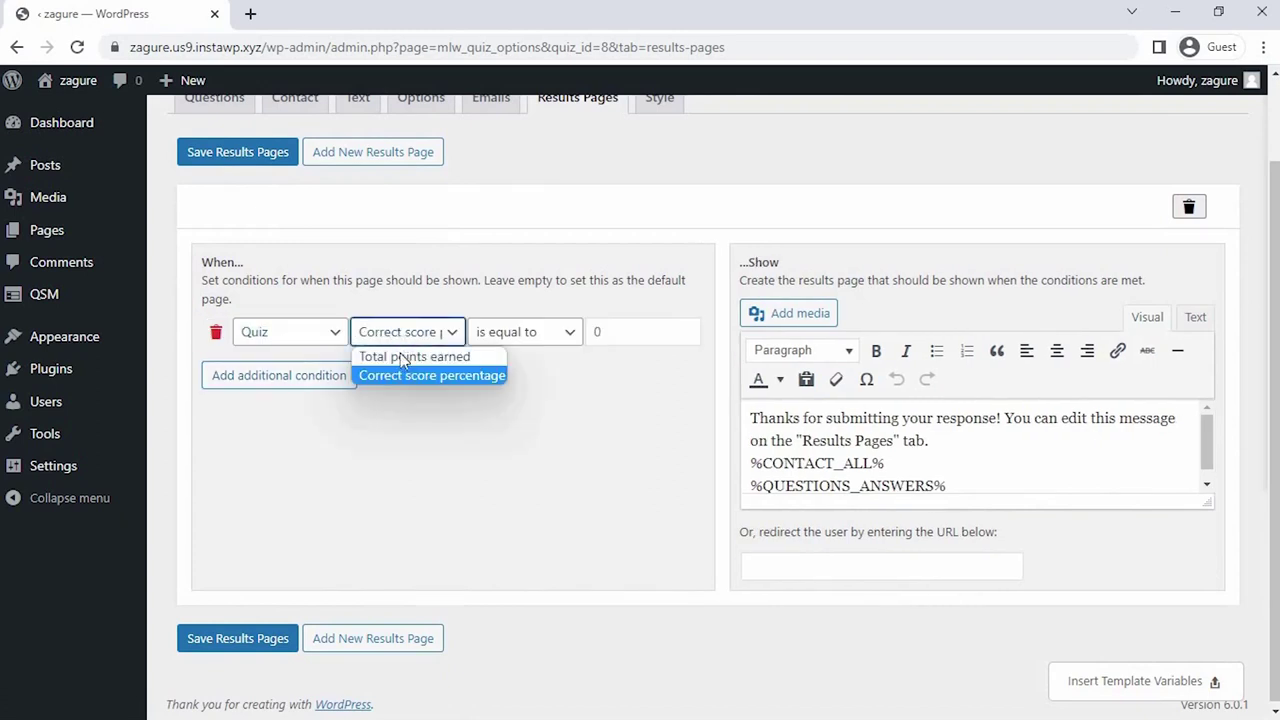
pyautogui.click(412, 354)
pyautogui.click(509, 340)
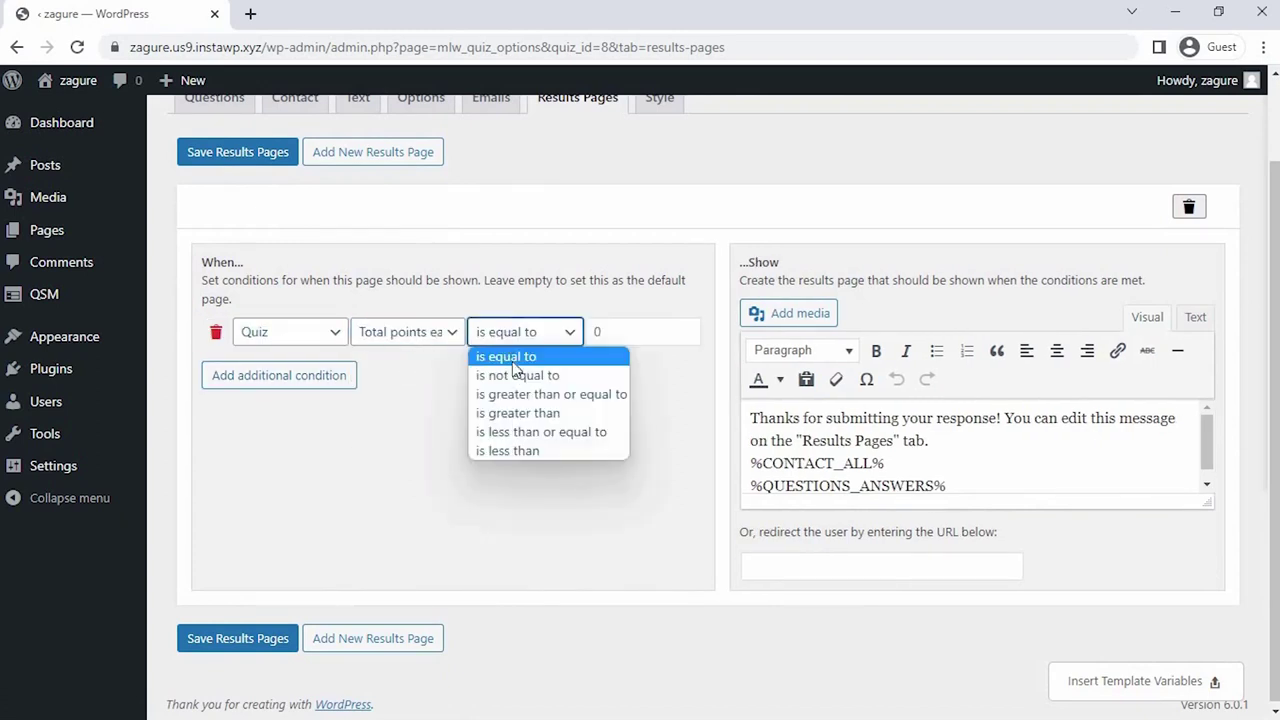
pyautogui.click(537, 432)
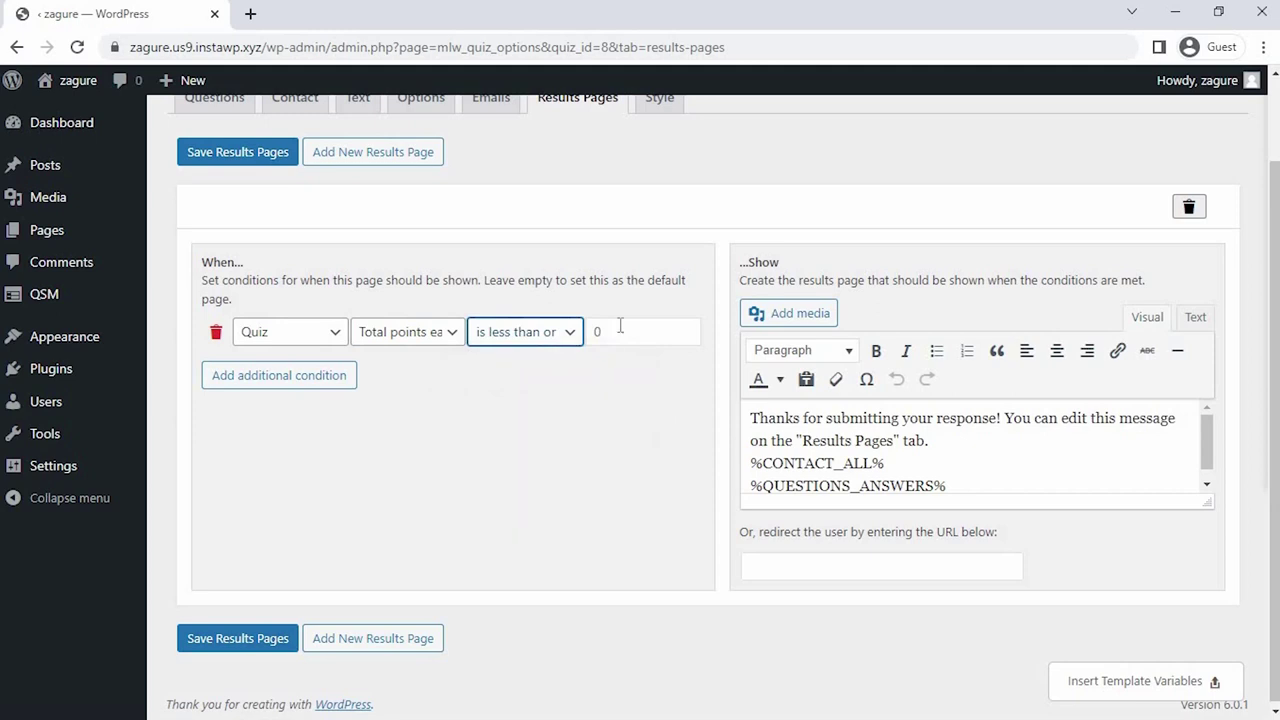
pyautogui.click(620, 328)
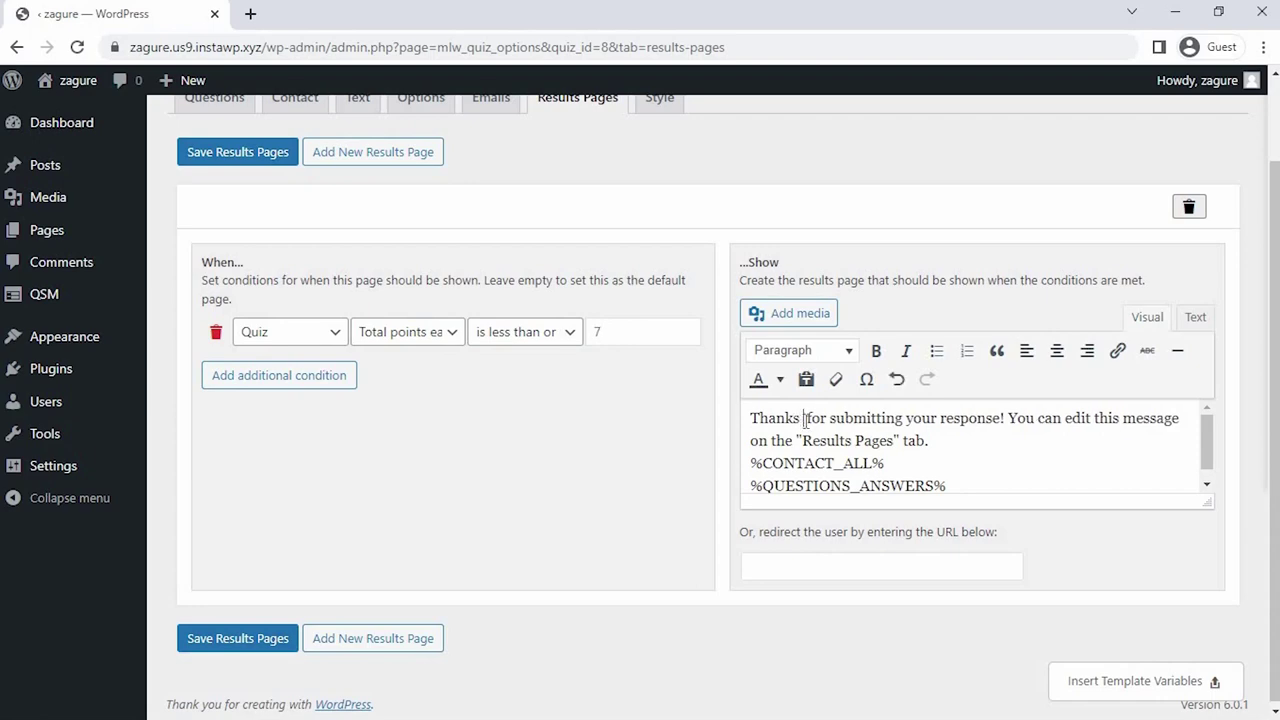
# - Change the opening line of the results message to "Thanks %USER_NAME% for taking Quiz" using the user name template variable
pyautogui.click(1128, 680)
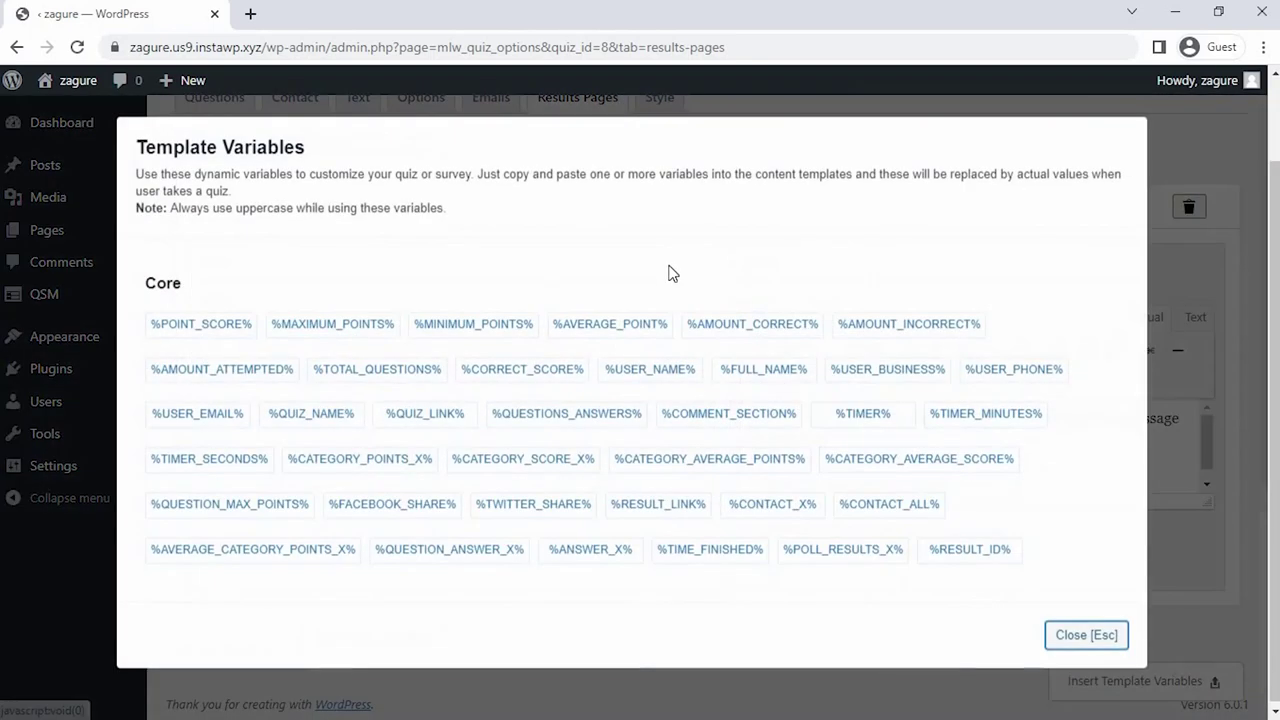
pyautogui.click(651, 366)
pyautogui.click(1088, 640)
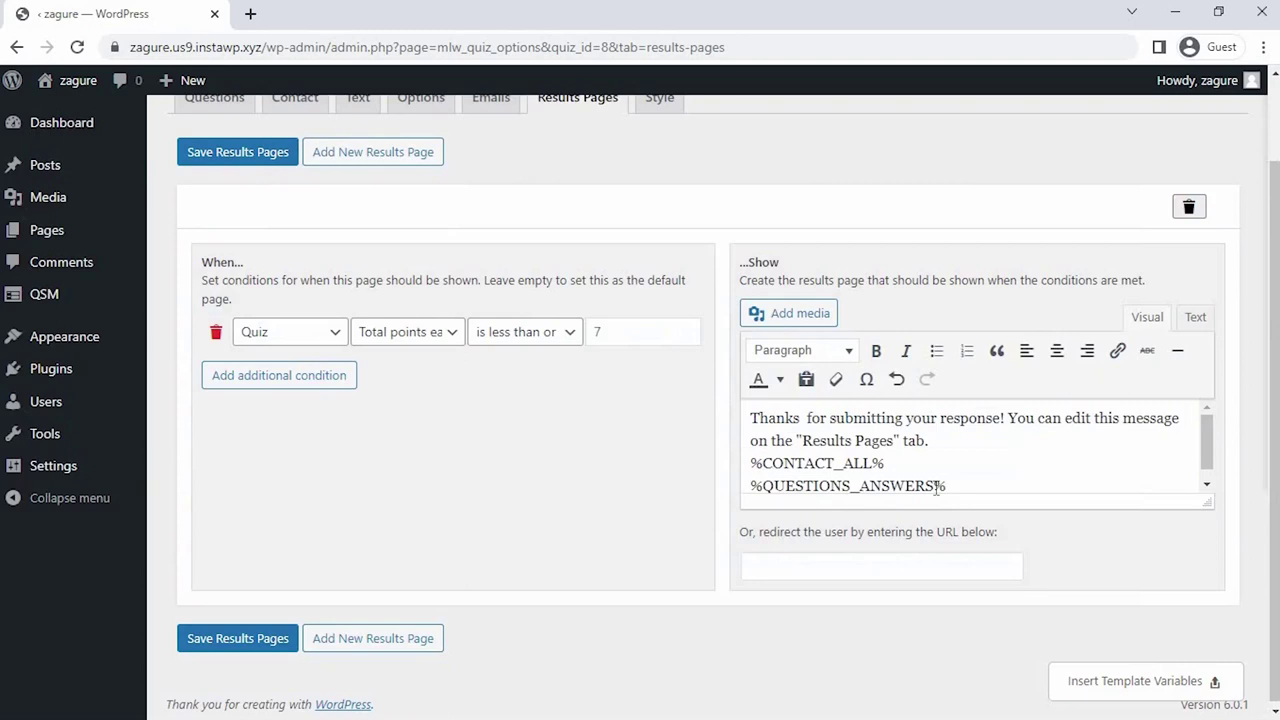
pyautogui.write('%USER_NAME%')
pyautogui.keyDown('shift'); pyautogui.click(1048, 446); pyautogui.keyUp('shift')
pyautogui.press('Delete')
pyautogui.write('for taking Quiz')
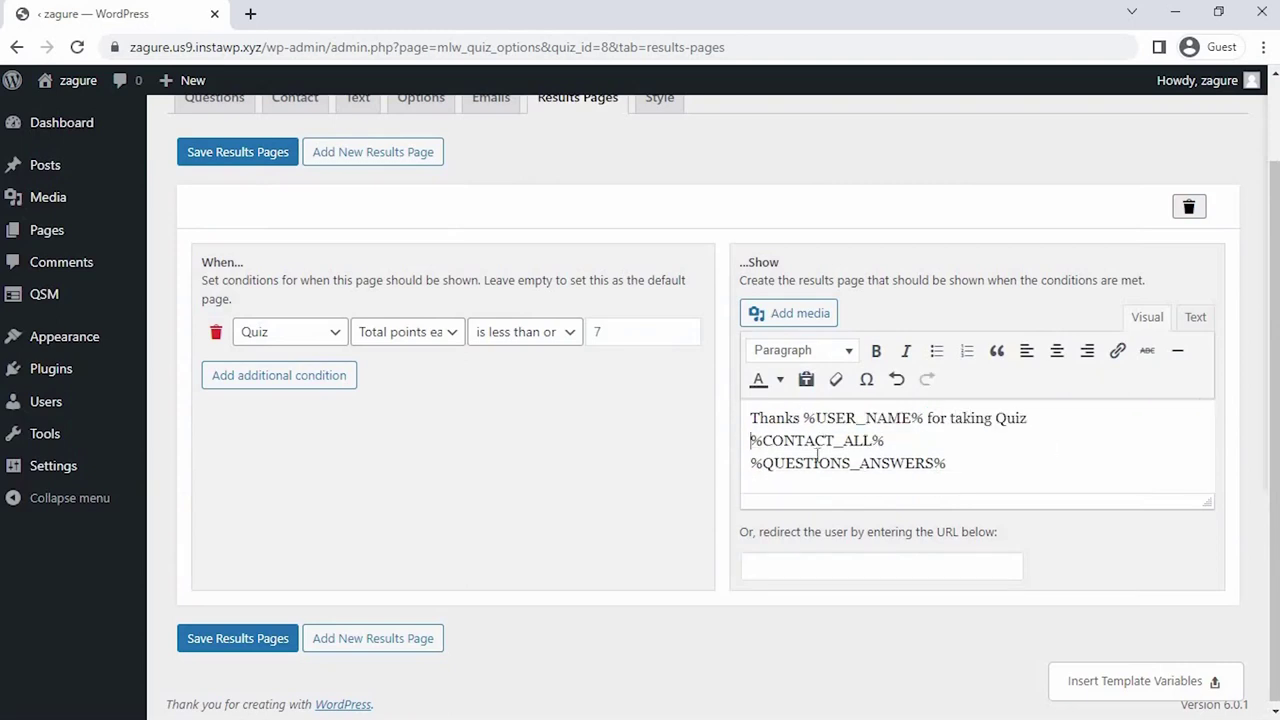
# - Replace the remaining template variables with the lines "Based on your choices" and "You have gotta be Gemini, Libra or Cancer."
pyautogui.hotkey('ctrl', 'shift', 'End')
pyautogui.press('Return')
pyautogui.write('Based on your choices')
pyautogui.hotkey('shift', 'Return')
pyautogui.write('You have gotta be Gemini, Libra or Cancer.')
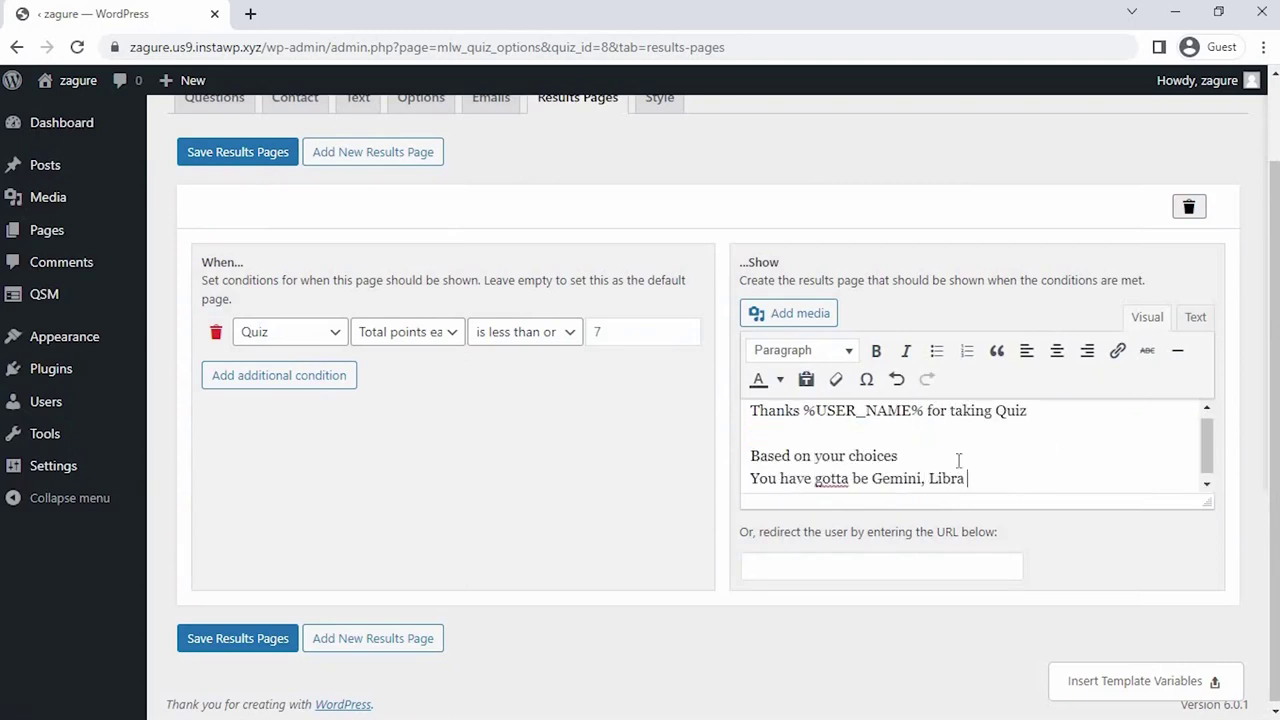
# - Add the closing line "You are friendly and kind by heart!! You tend to leave on your cloud :D" to the results message
pyautogui.hotkey('shift', 'Return')
pyautogui.write('You are friendly and kind by heart')
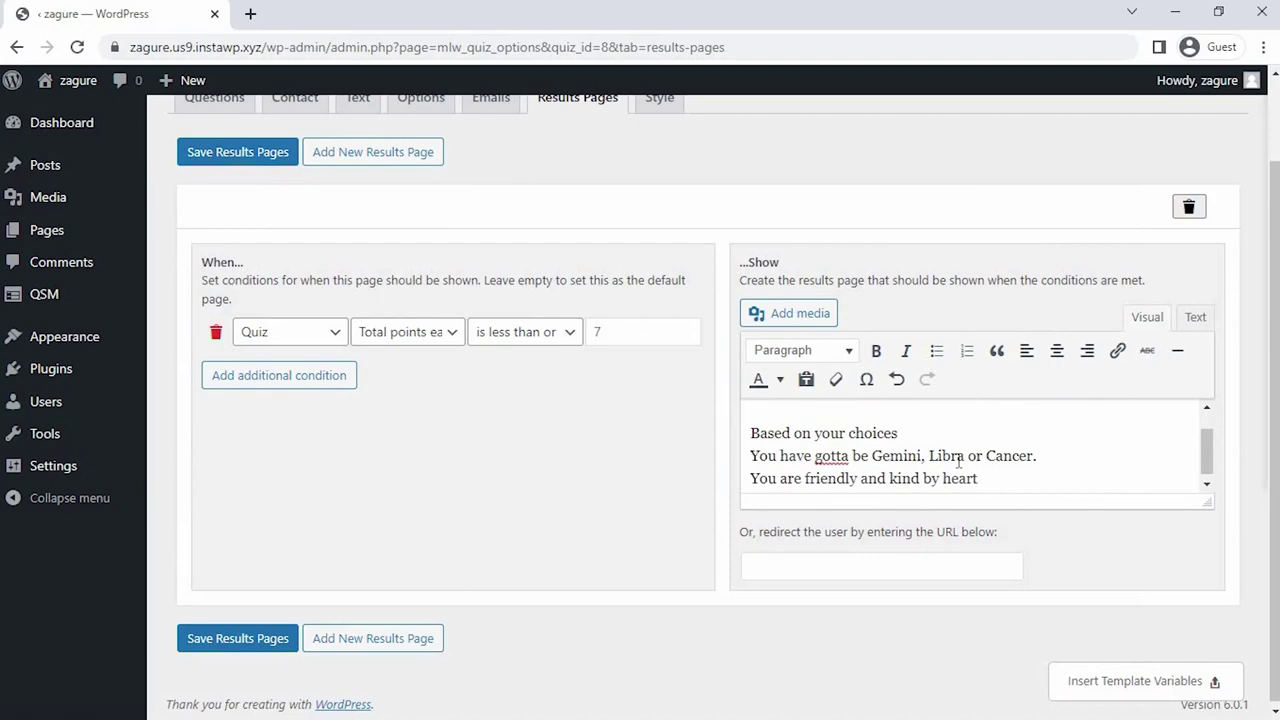
pyautogui.write('!! You tend to leave on your cloud :')
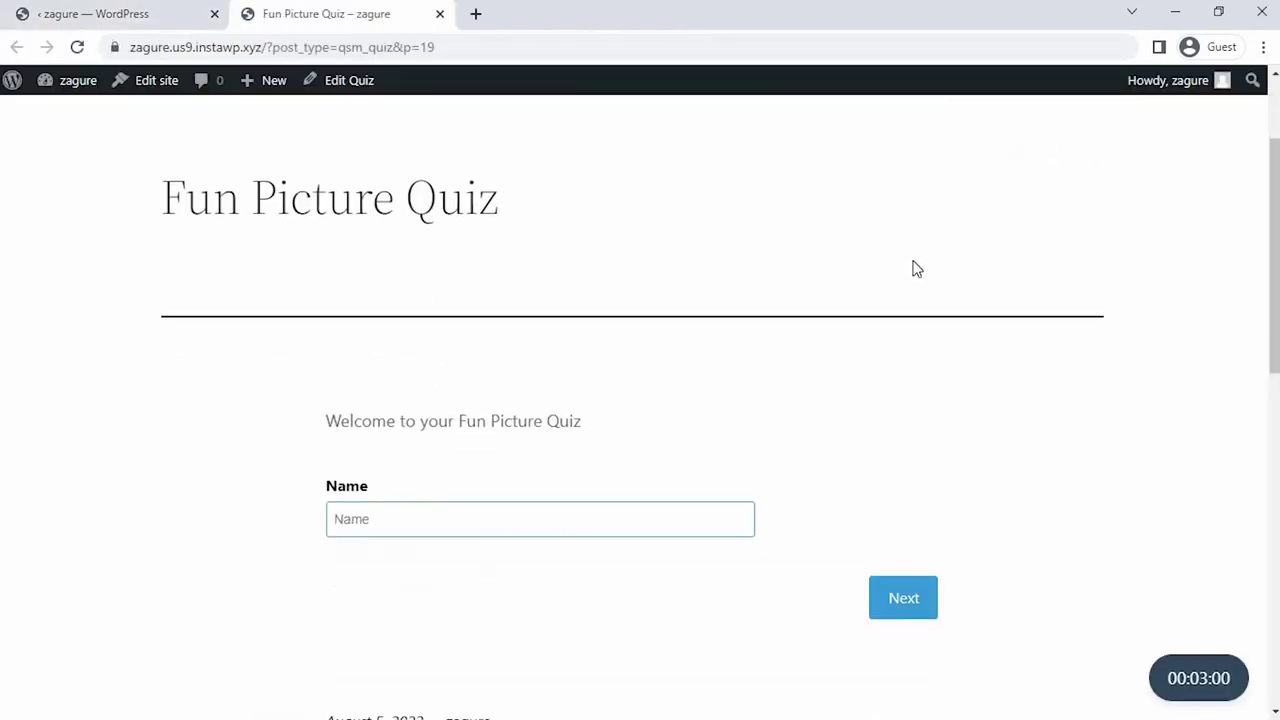
# - Enter the participant's name in the live Fun Picture Quiz and continue to the first question
pyautogui.click(525, 513)
pyautogui.write('Si')
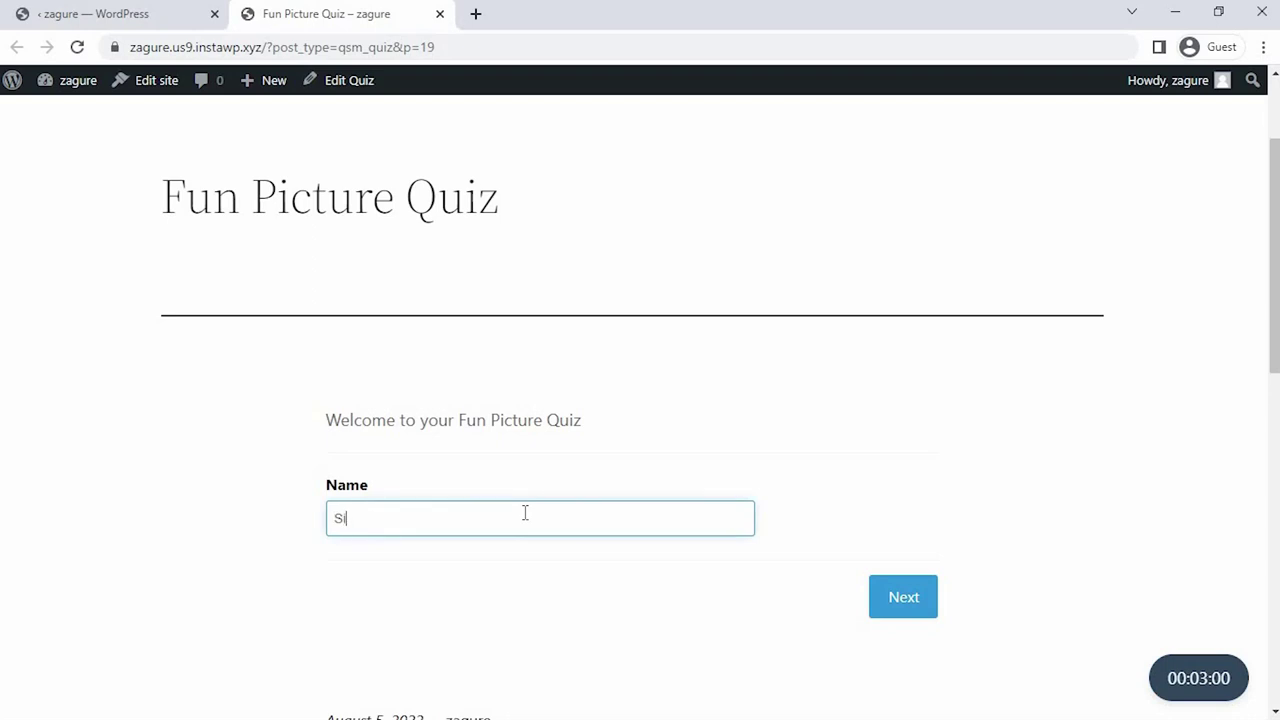
pyautogui.write('mon')
pyautogui.click(880, 596)
pyautogui.scroll(-2, 578, 509)
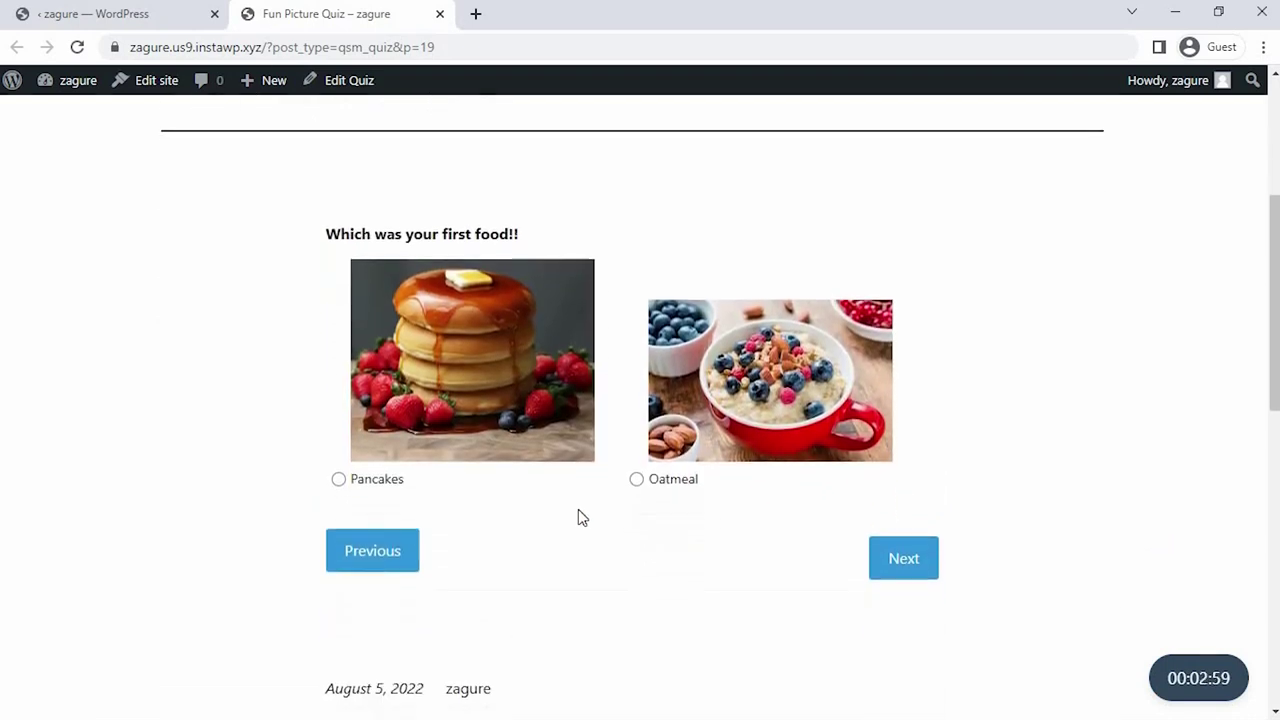
# - Answer the quiz questions with Oatmeal, Lox Bagel and Pie, and submit the quiz
pyautogui.click(640, 482)
pyautogui.click(885, 573)
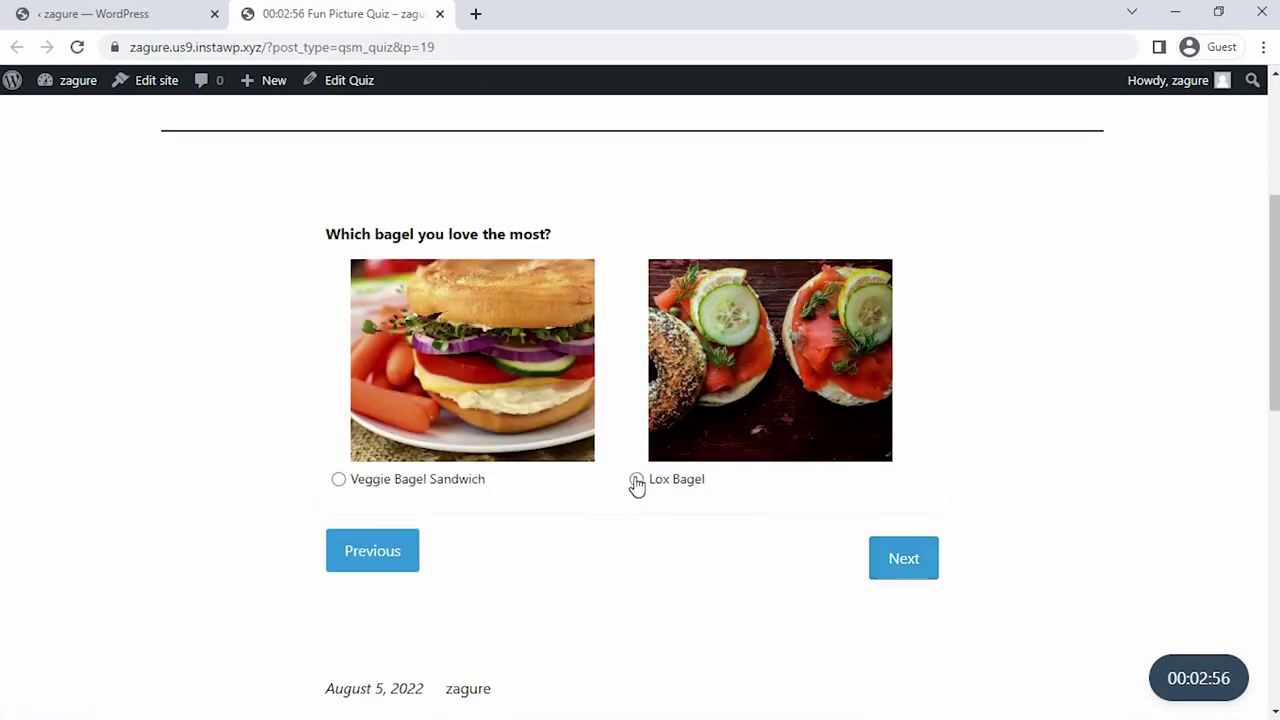
pyautogui.click(637, 482)
pyautogui.click(900, 556)
pyautogui.click(348, 484)
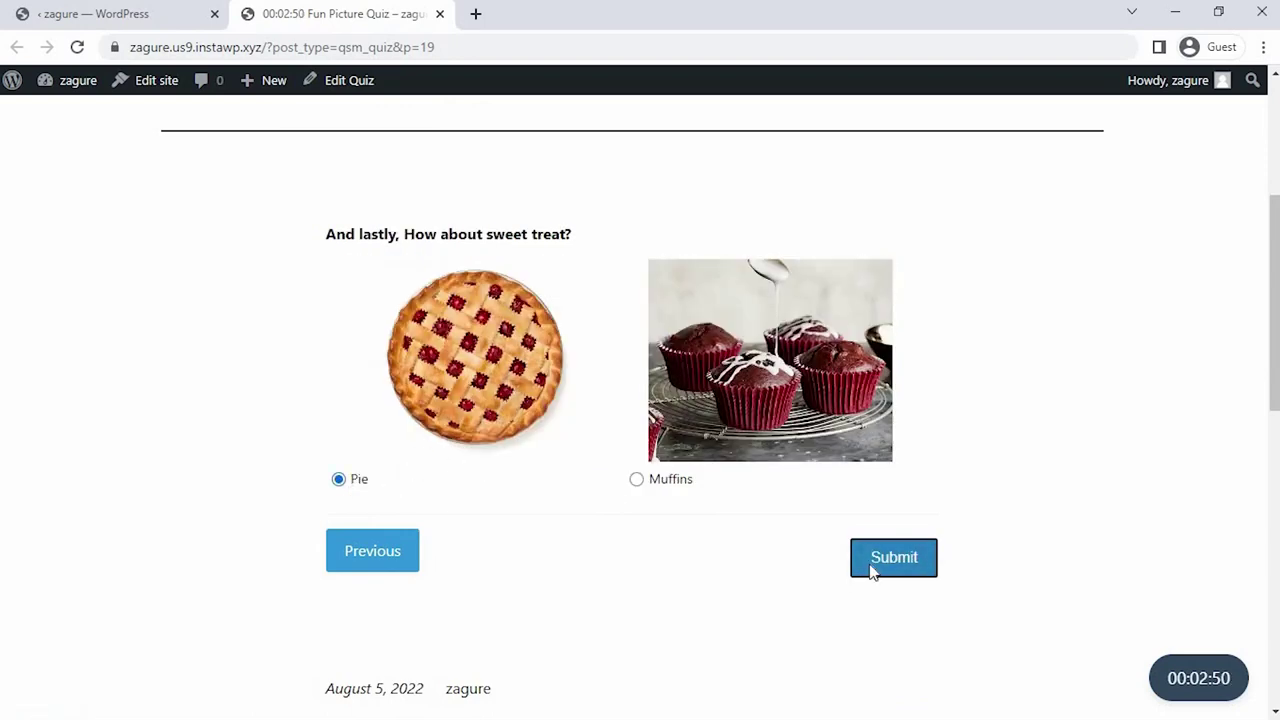
pyautogui.click(871, 569)
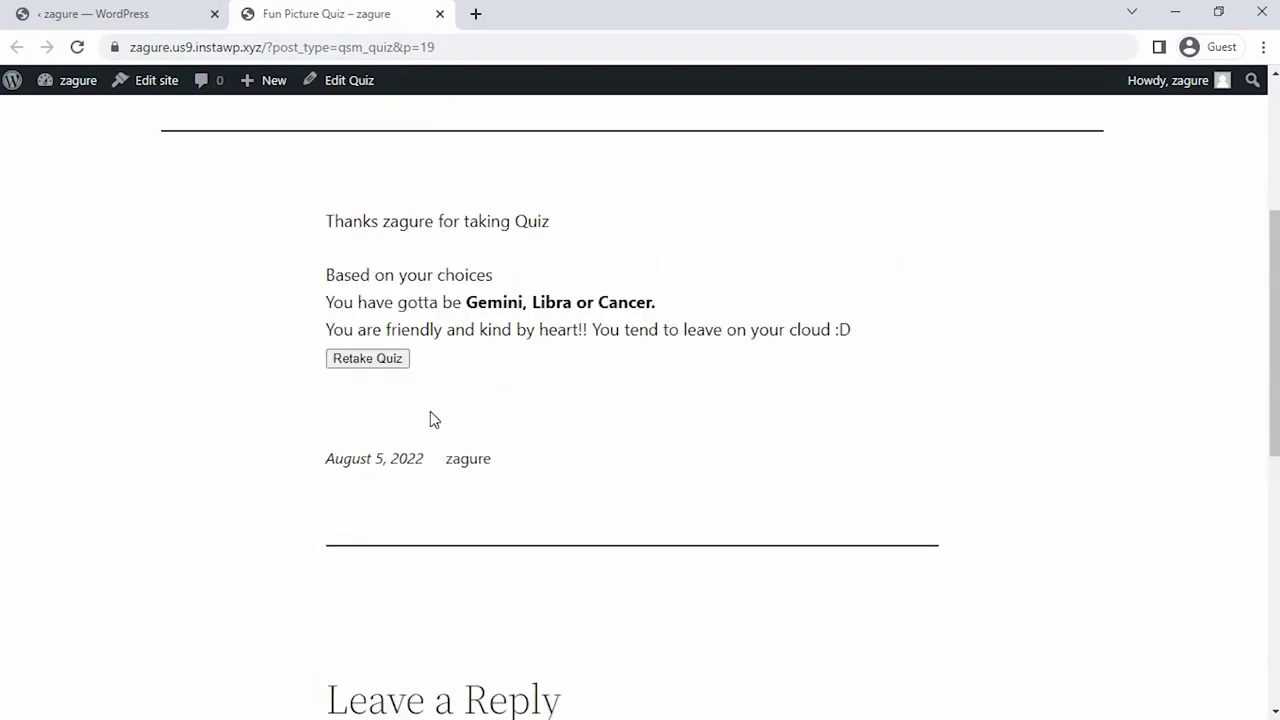